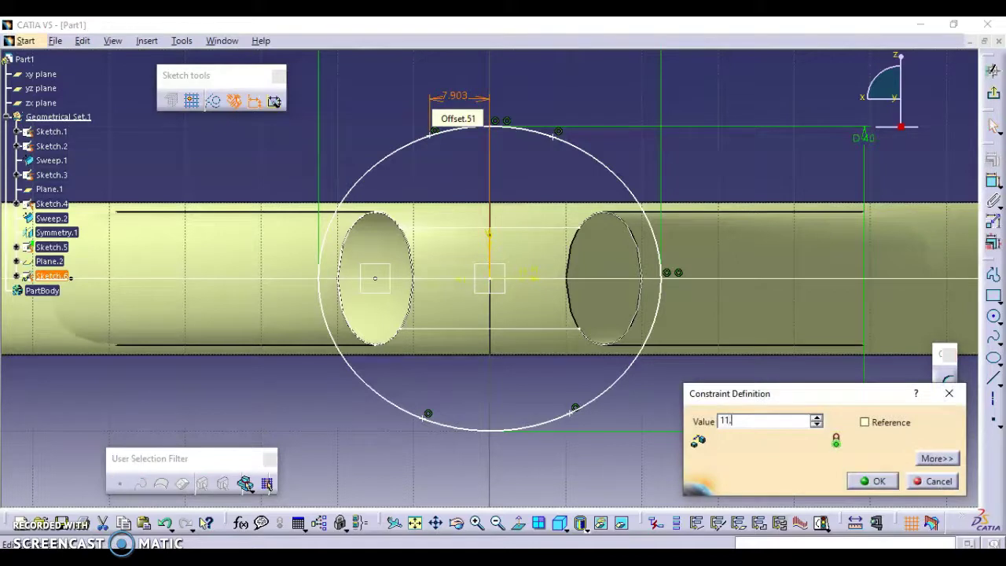
Constrain the two upper points on the ellipse at 11.75 mm each from the sketch's vertical axis
{"action": "left_click", "coordinate": [872, 481]}
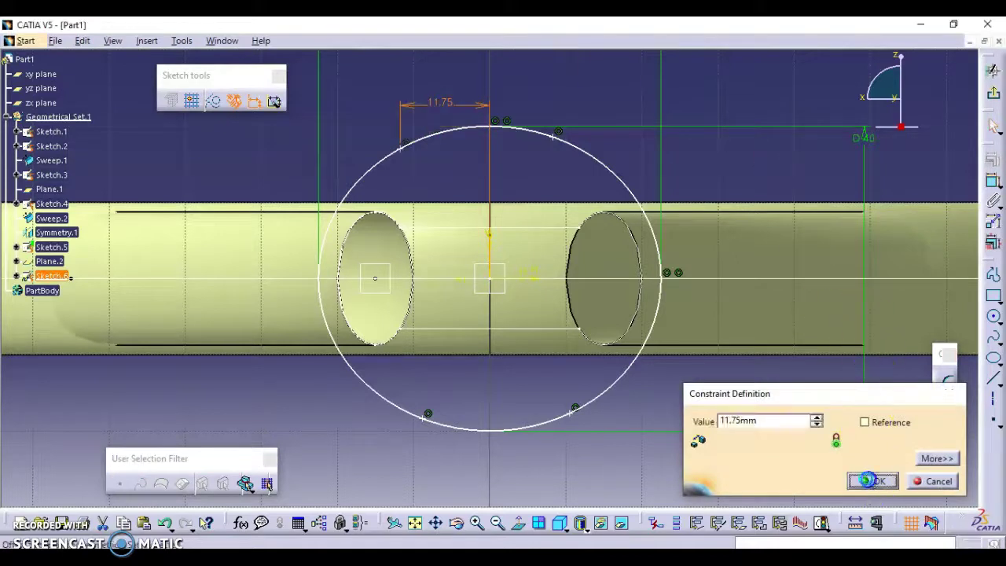
{"action": "left_click", "coordinate": [991, 180]}
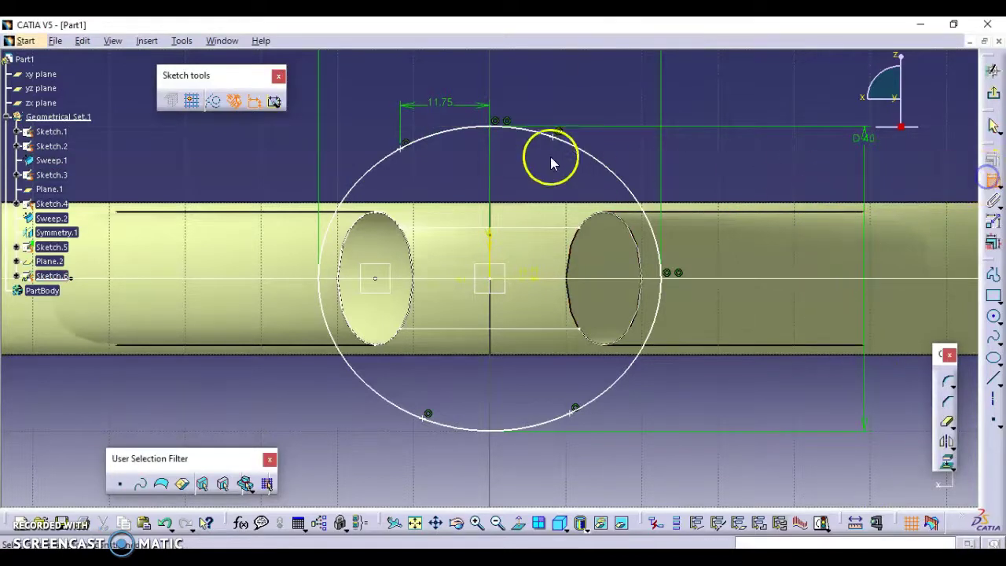
{"action": "left_click", "coordinate": [559, 135]}
{"action": "left_click", "coordinate": [527, 116]}
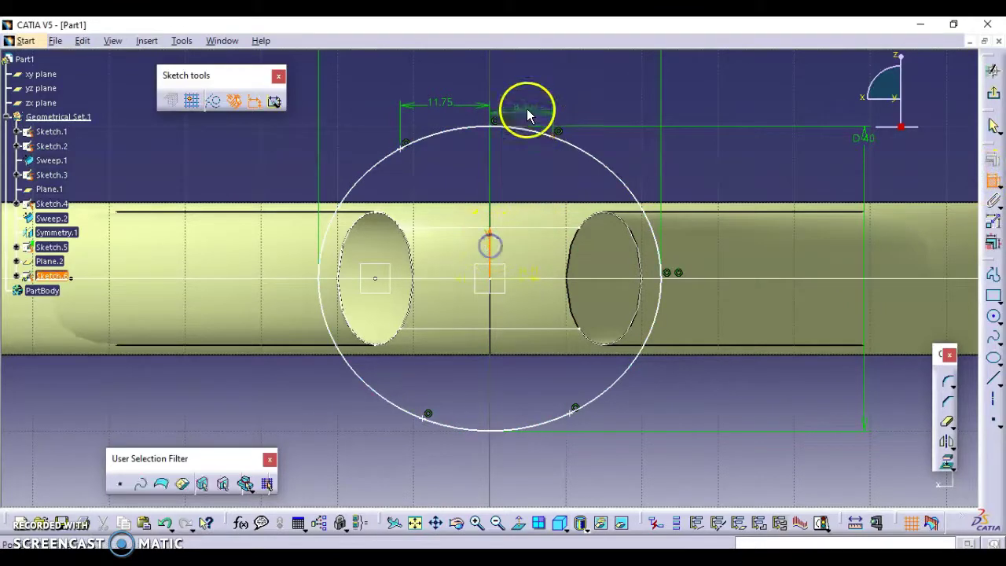
{"action": "left_click", "coordinate": [522, 108]}
{"action": "double_click", "coordinate": [524, 108]}
{"action": "type", "text": "11.75"}
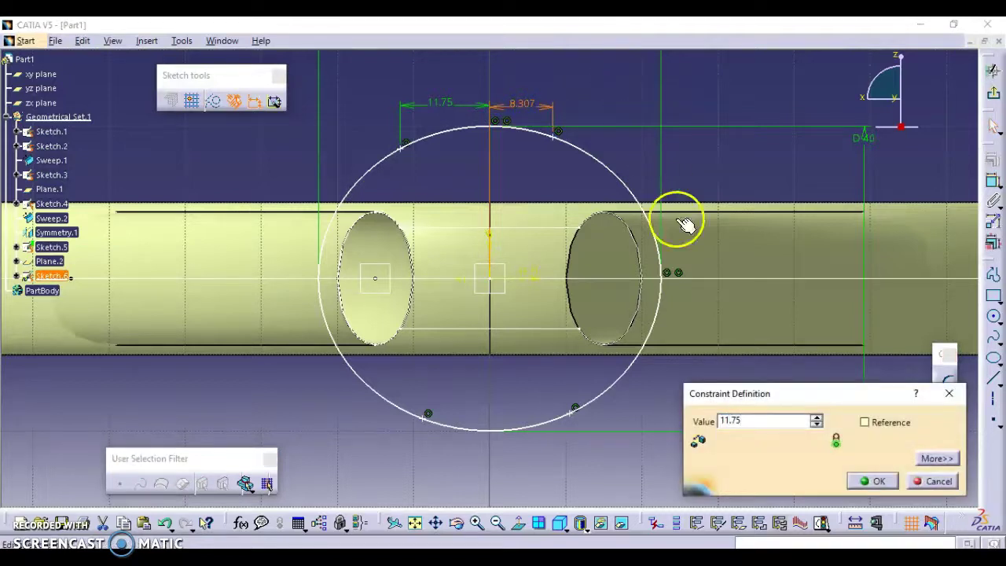
{"action": "left_click", "coordinate": [870, 481]}
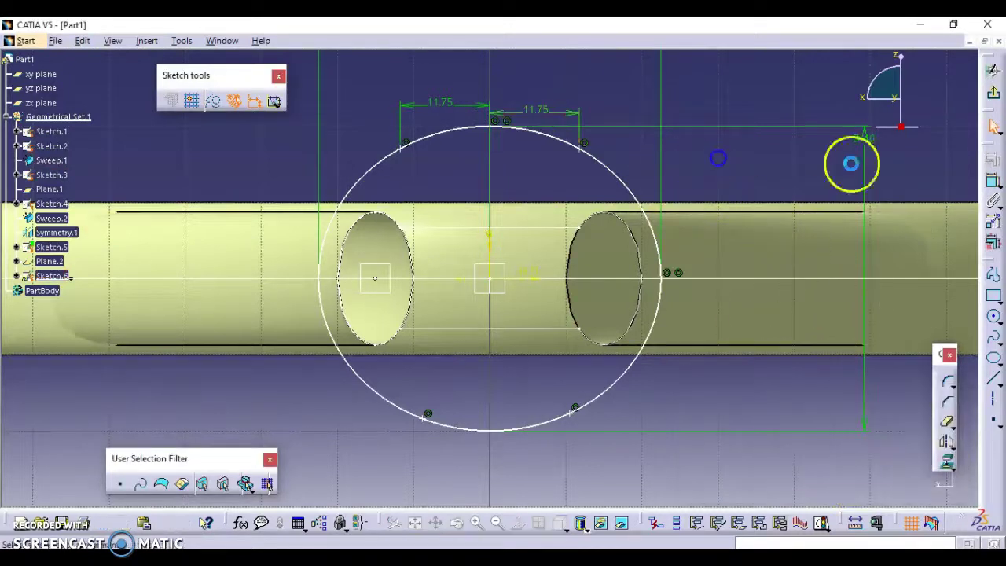
Dimension the ellipse's lower point on the H-axis arrow side at 11.75 mm from the vertical axis
{"action": "left_click", "coordinate": [508, 281]}
{"action": "left_click", "coordinate": [490, 253]}
{"action": "left_click", "coordinate": [575, 408]}
{"action": "double_click", "coordinate": [535, 385]}
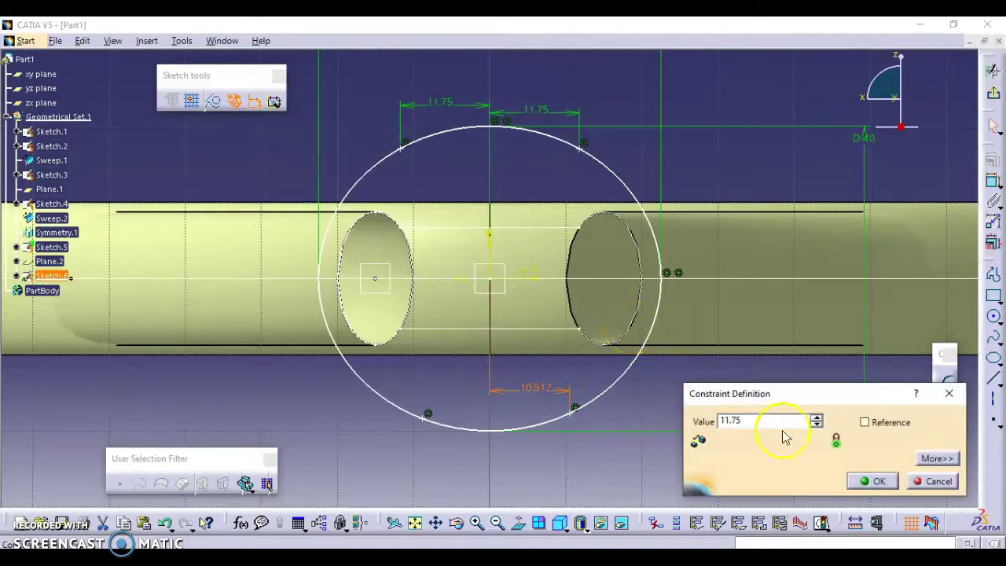
{"action": "left_click", "coordinate": [868, 481]}
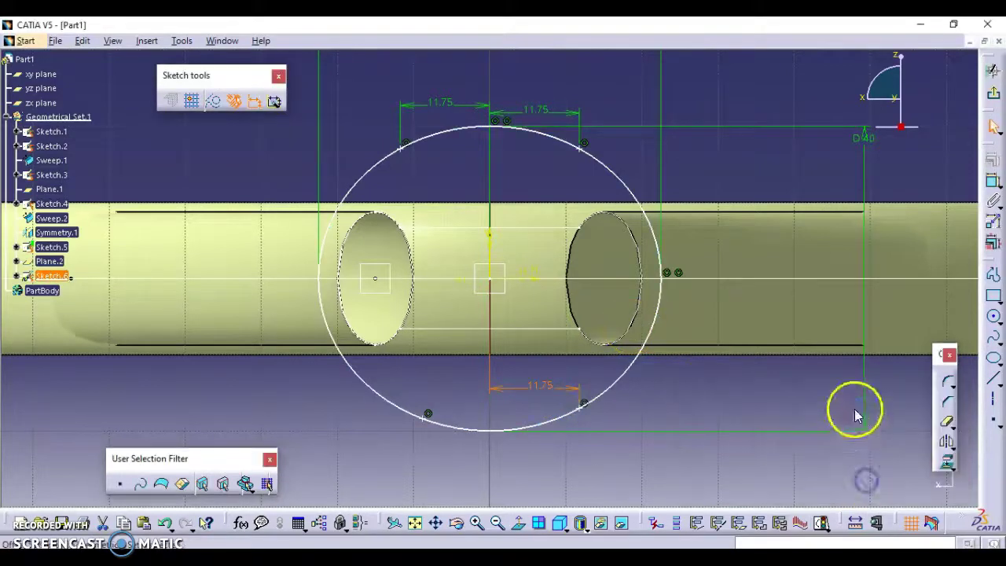
Dimension the remaining lower point on the ellipse at 11.75 mm from the vertical axis
{"action": "left_click", "coordinate": [988, 181]}
{"action": "left_click", "coordinate": [425, 416]}
{"action": "left_click", "coordinate": [491, 262]}
{"action": "left_click", "coordinate": [460, 386]}
{"action": "double_click", "coordinate": [469, 388]}
{"action": "type", "text": "11."}
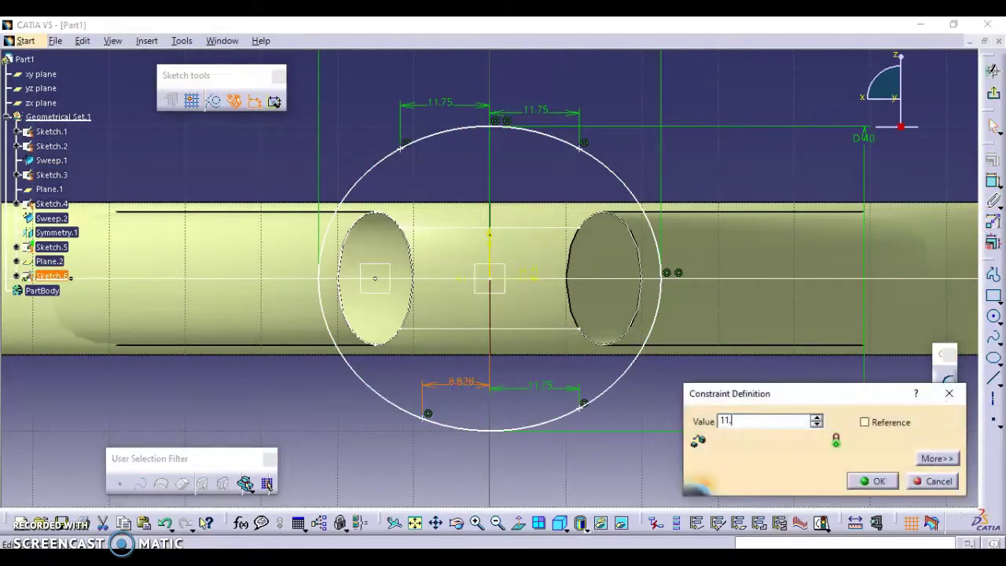
{"action": "type", "text": "75"}
{"action": "left_click", "coordinate": [873, 481]}
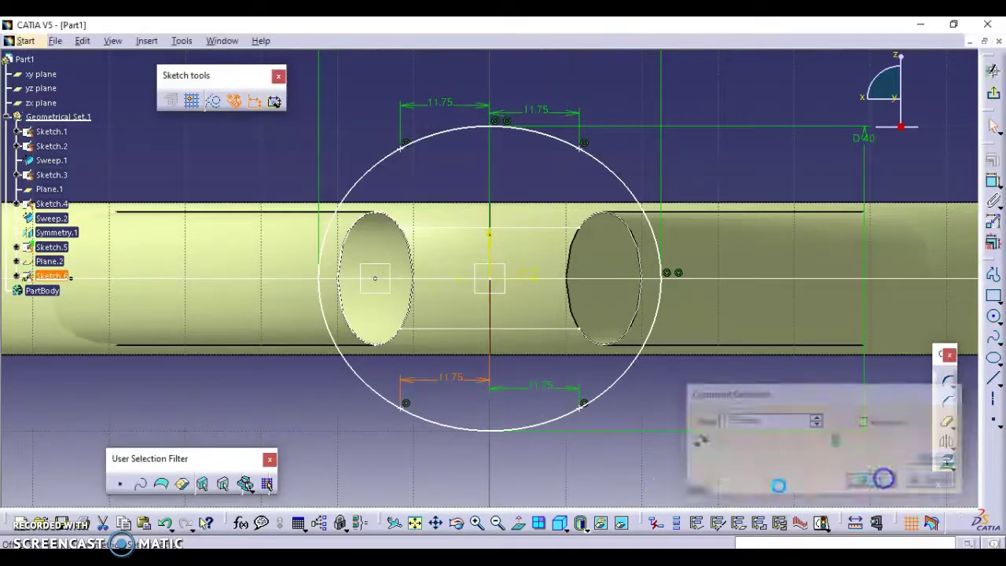
Consult the multisection surface instructions in the workshop PDF, return to CATIA, exit the ellipse sketch and clear the selection
{"action": "key", "text": "alt+Tab"}
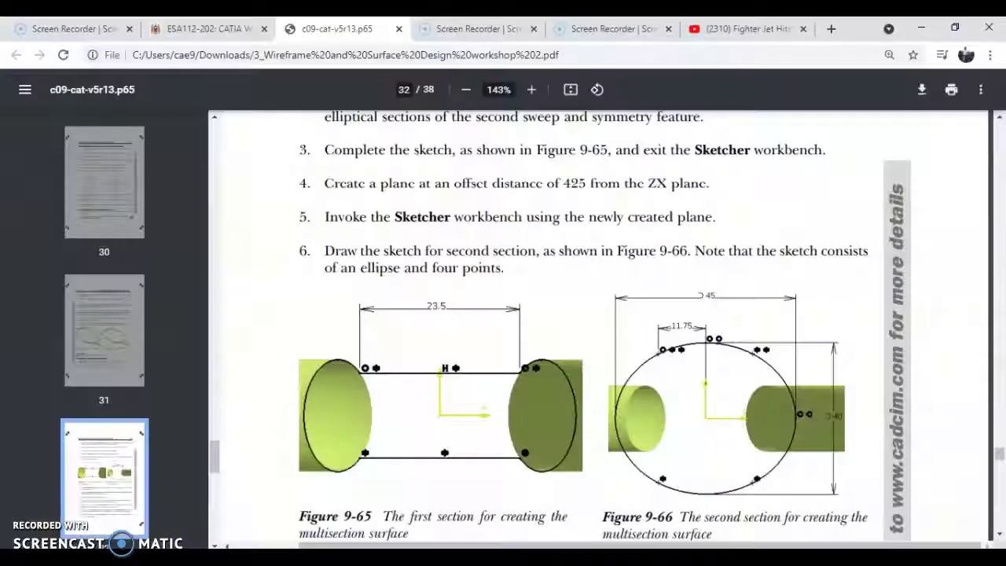
{"action": "scroll", "coordinate": [574, 405], "scroll_direction": "down", "scroll_amount": 5}
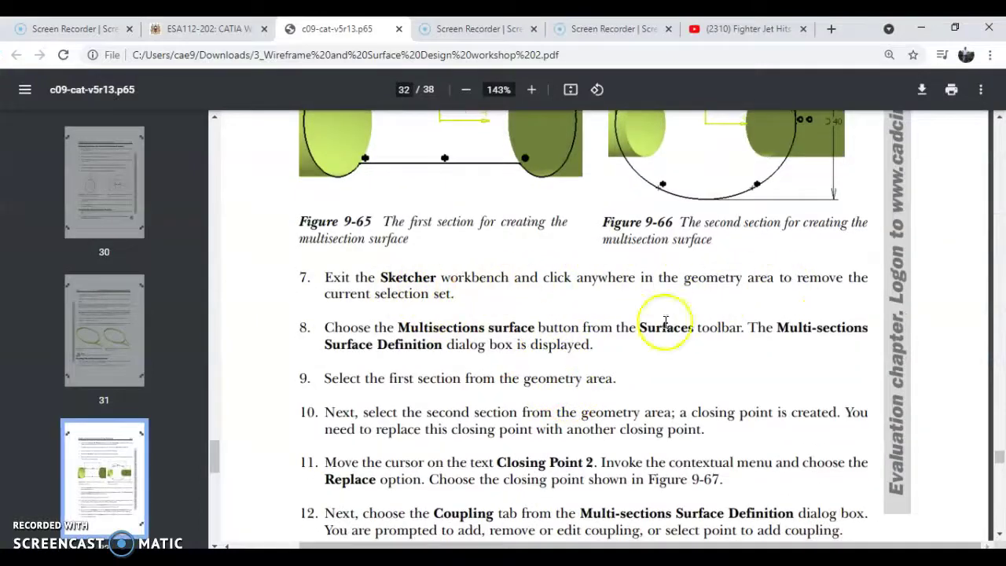
{"action": "scroll", "coordinate": [548, 347], "scroll_direction": "down", "scroll_amount": 3}
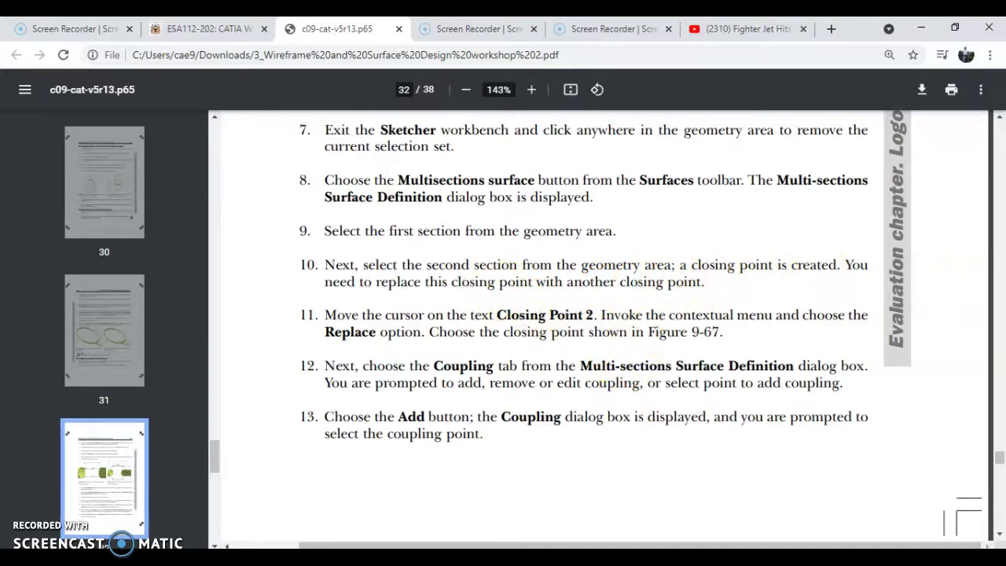
{"action": "mouse_move", "coordinate": [594, 559]}
{"action": "left_click", "coordinate": [595, 559]}
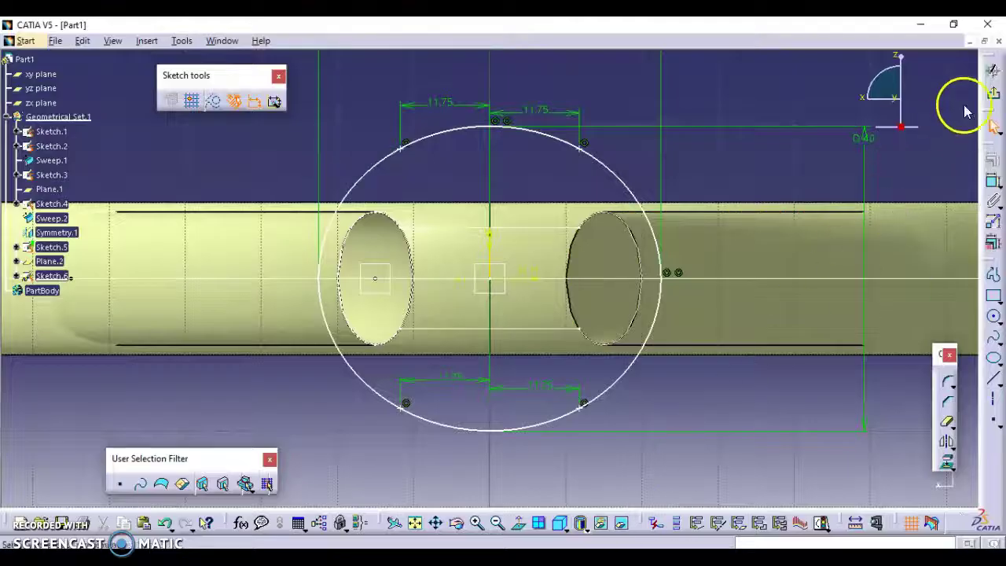
{"action": "left_click", "coordinate": [996, 92]}
{"action": "left_click", "coordinate": [759, 317]}
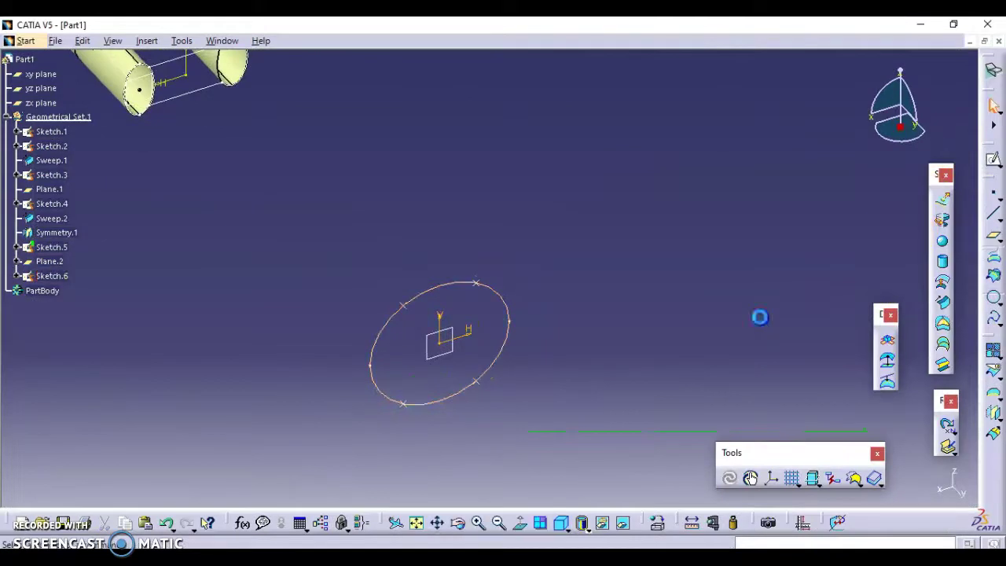
{"action": "left_click", "coordinate": [537, 239]}
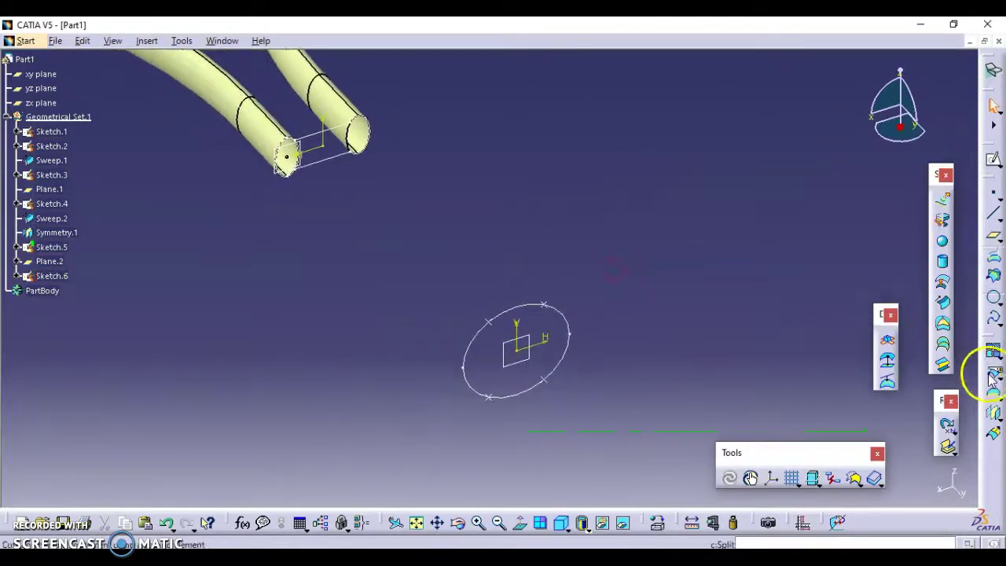
Start a multi-sections surface with Sketch.5 as the first section and the ellipse of Sketch.6 as the second
{"action": "left_click", "coordinate": [942, 350]}
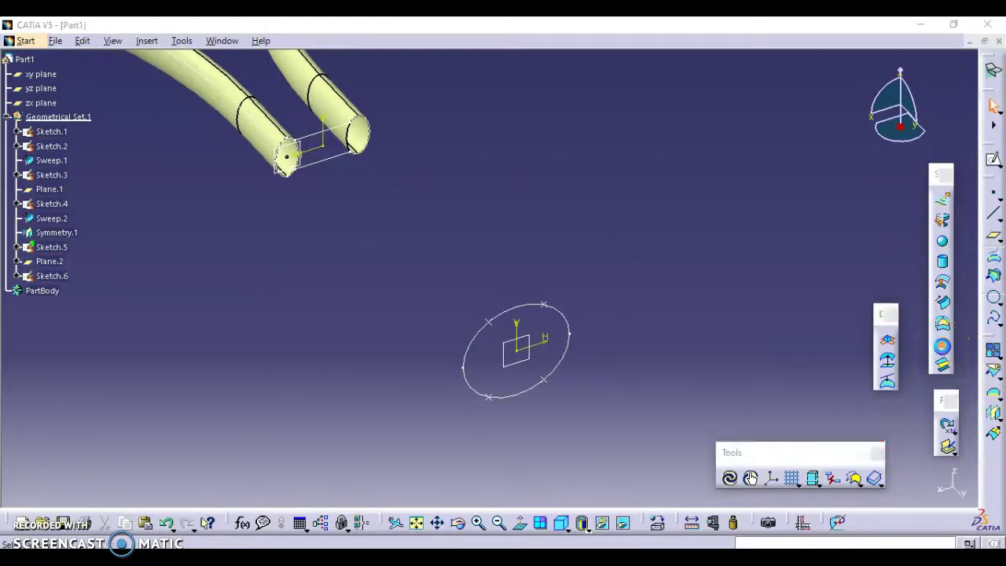
{"action": "left_click", "coordinate": [340, 161]}
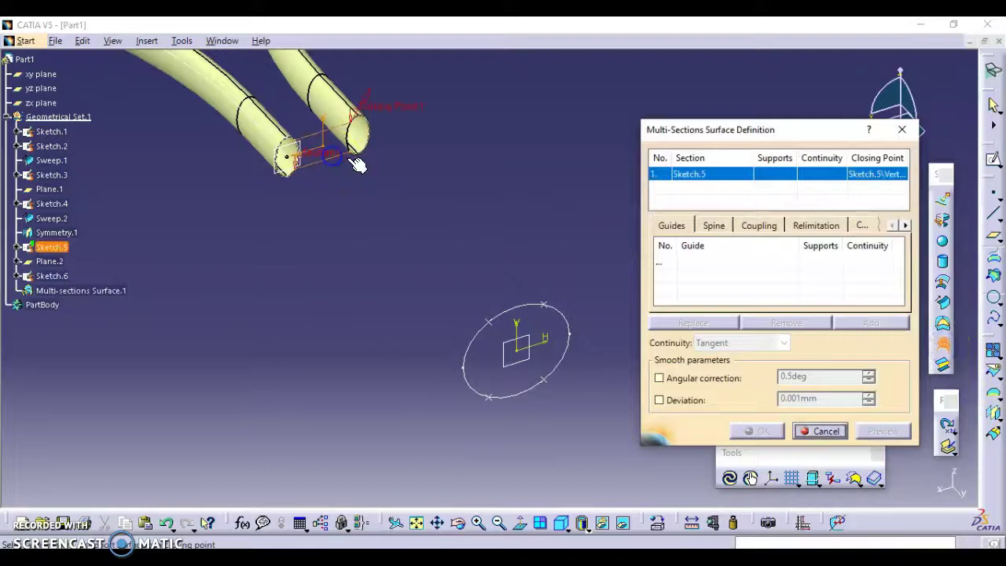
{"action": "left_click", "coordinate": [567, 317]}
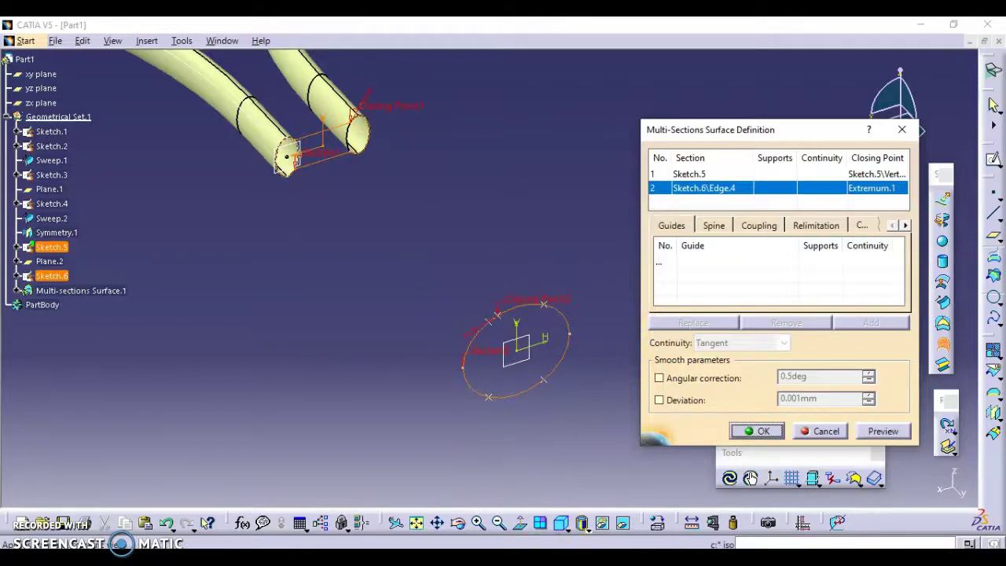
Check Figure 9-67 in the workshop PDF and, in CATIA, replace Closing Point1 with Sketch.5's upper vertex on the opposite tube
{"action": "key", "text": "alt+Tab"}
{"action": "scroll", "coordinate": [635, 404], "scroll_direction": "down", "scroll_amount": 8}
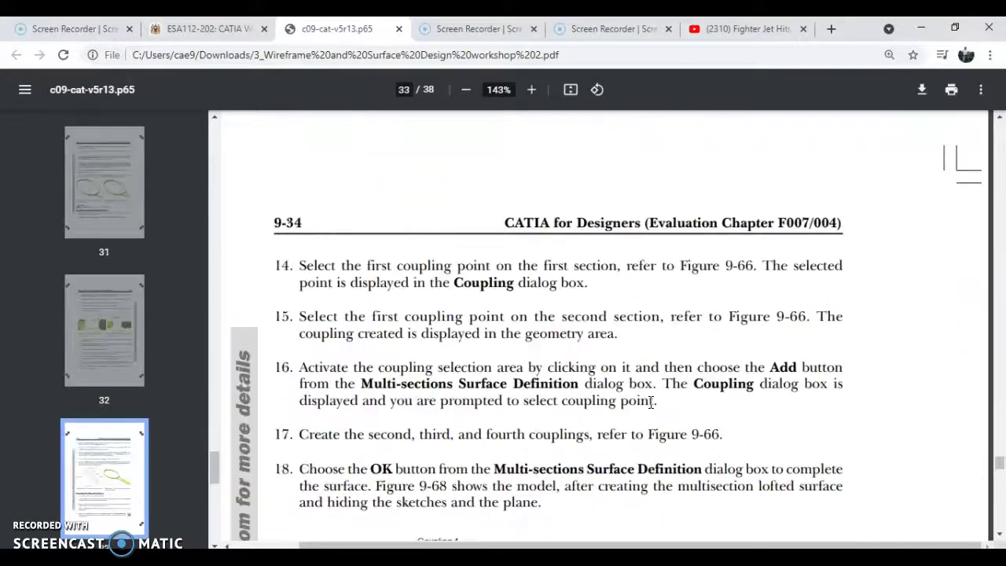
{"action": "scroll", "coordinate": [651, 403], "scroll_direction": "down", "scroll_amount": 5}
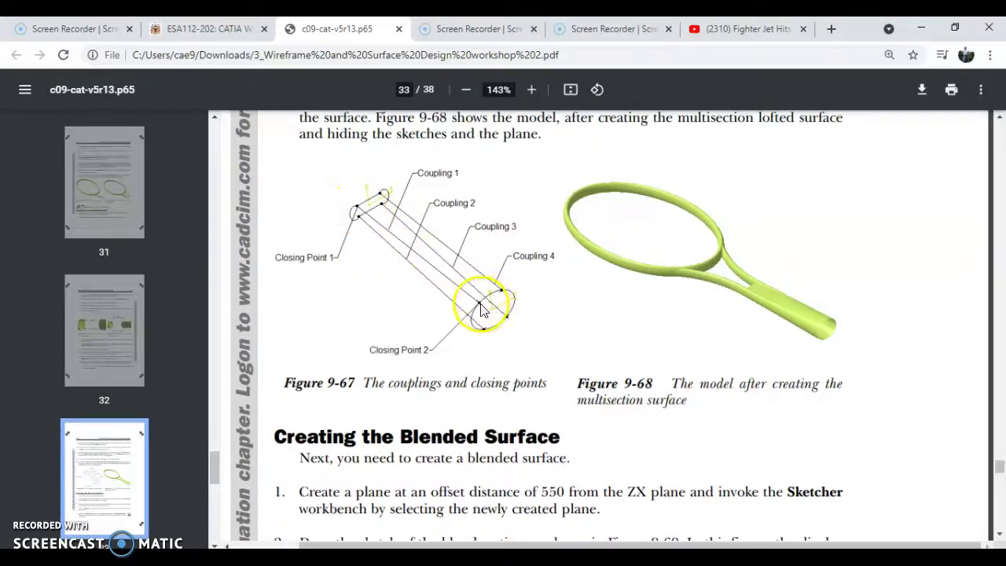
{"action": "key", "text": "alt+Tab"}
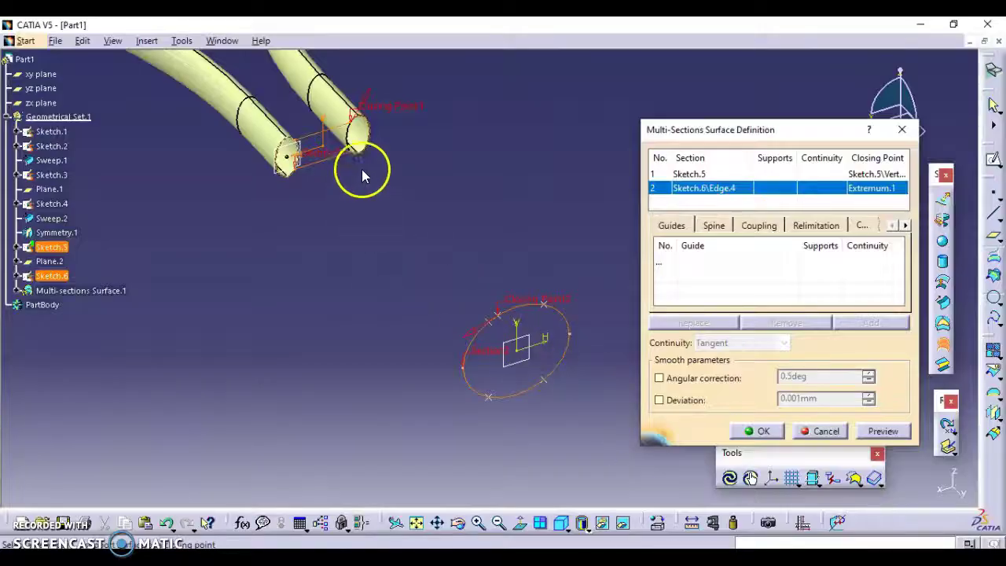
{"action": "right_click", "coordinate": [392, 108]}
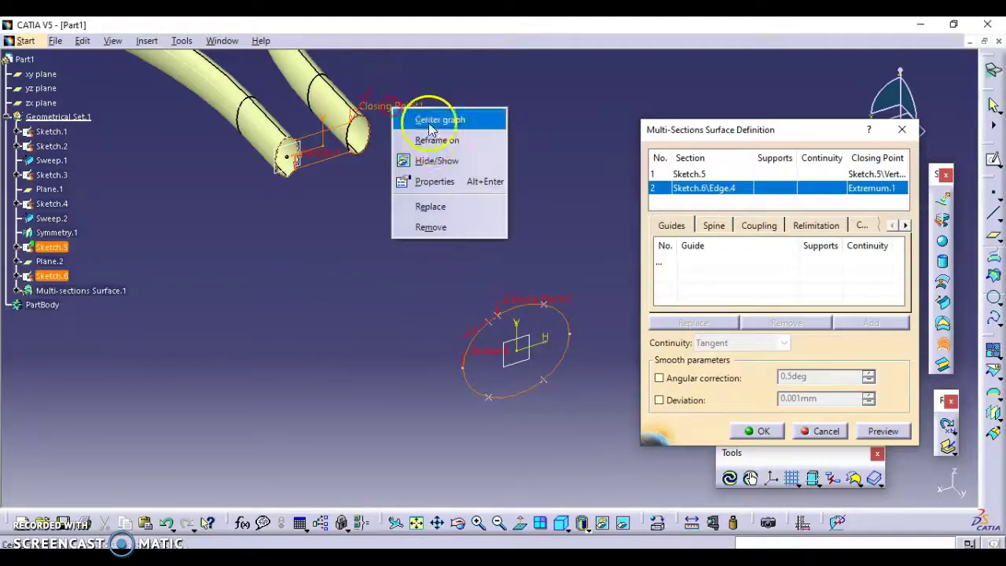
{"action": "left_click", "coordinate": [428, 205]}
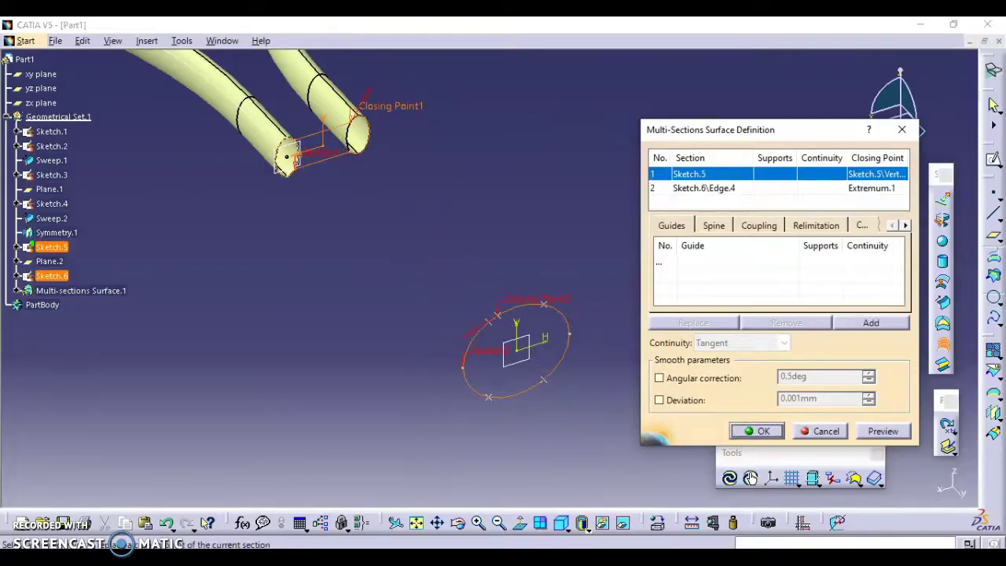
{"action": "key", "text": "alt+Tab"}
{"action": "key", "text": "alt+Tab"}
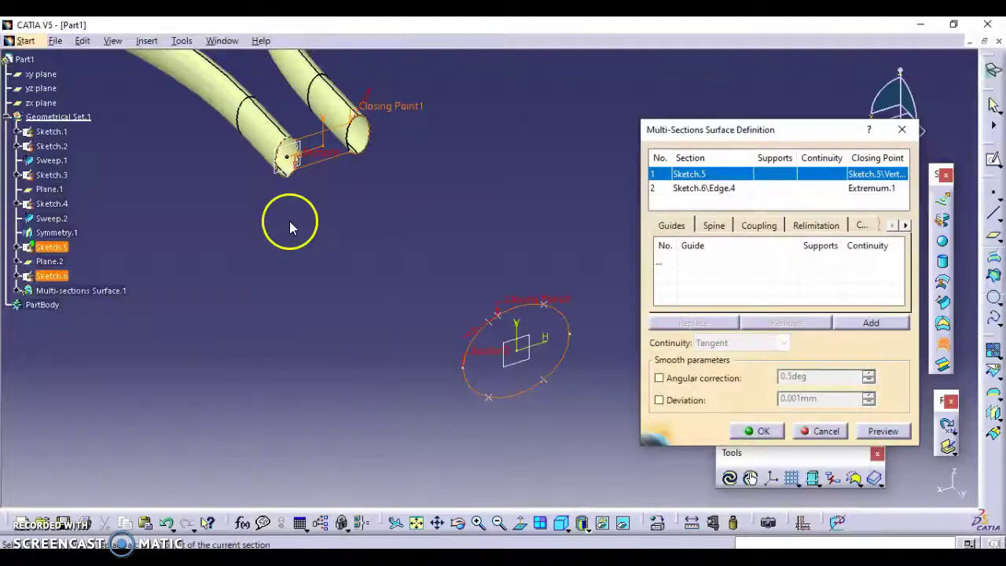
{"action": "left_click", "coordinate": [297, 140]}
{"action": "middle_click_drag", "start_coordinate": [393, 257], "coordinate": [429, 162]}
{"action": "middle_click_drag", "start_coordinate": [288, 180], "coordinate": [519, 244]}
{"action": "middle_click_drag", "start_coordinate": [179, 248], "coordinate": [327, 319]}
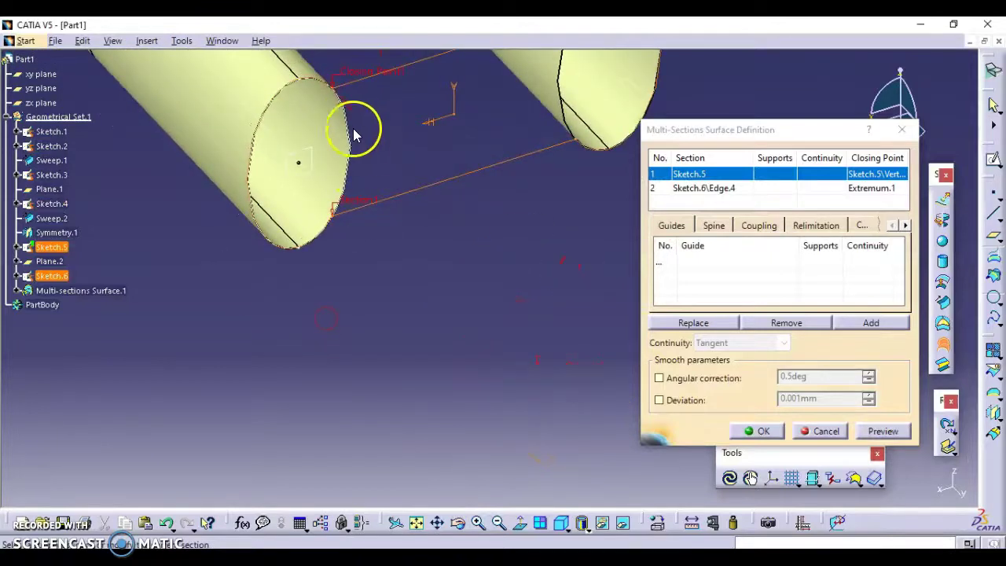
Replace Closing Point2 with the ellipse's sketched upper point nearest the existing closing point
{"action": "middle_click_drag", "start_coordinate": [404, 184], "coordinate": [512, 388]}
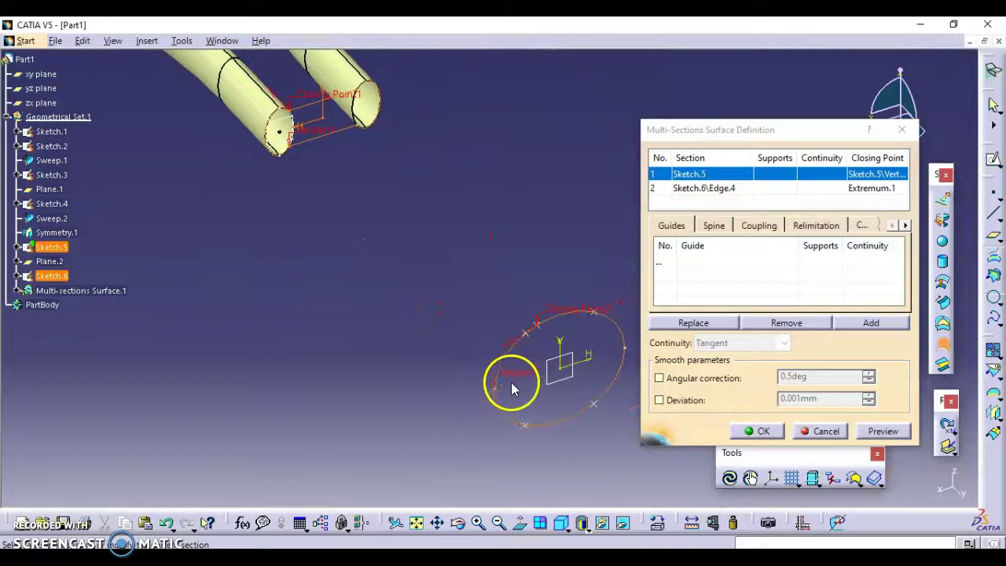
{"action": "right_click", "coordinate": [572, 306]}
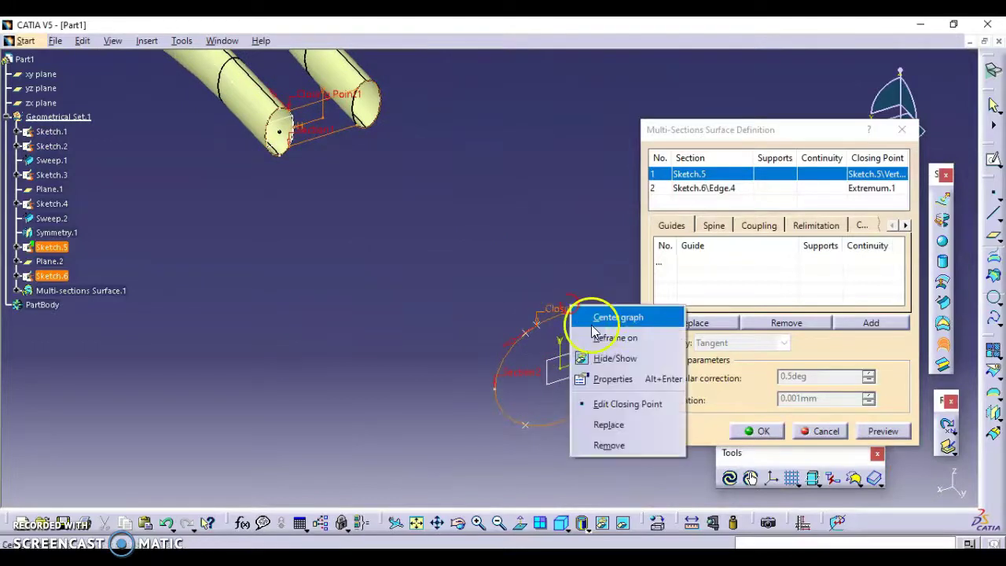
{"action": "left_click", "coordinate": [602, 422]}
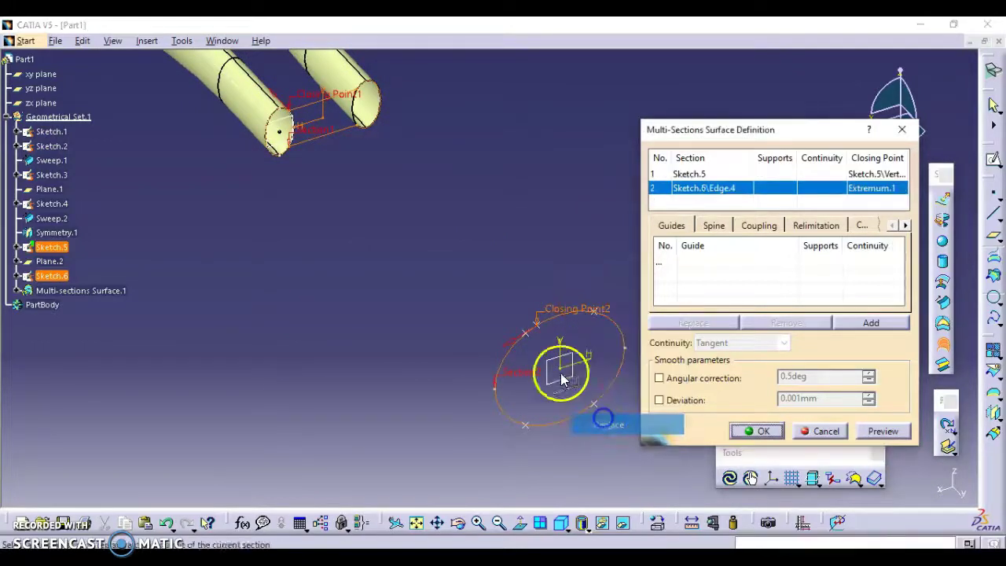
{"action": "left_click", "coordinate": [528, 338]}
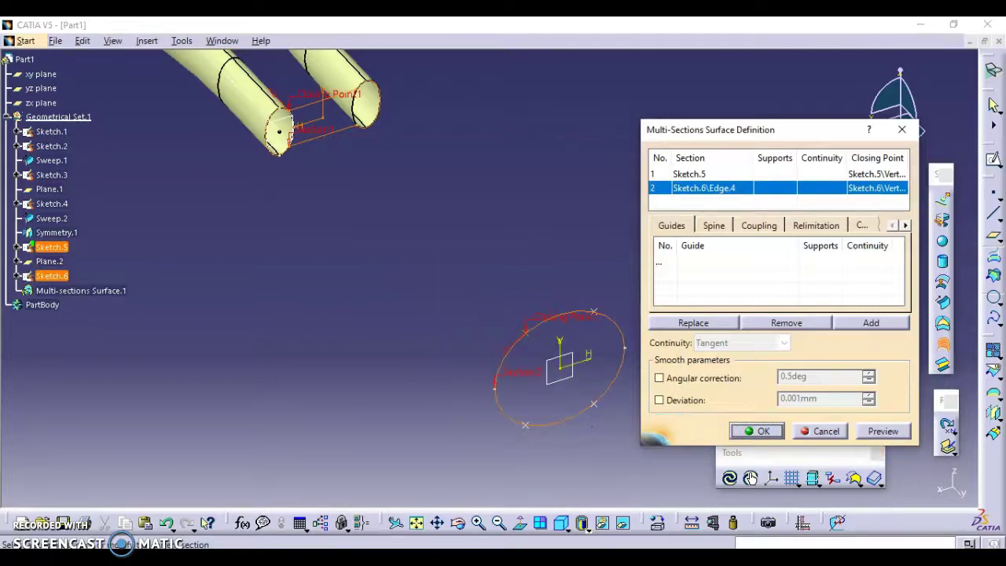
Review the coupling instructions and Figure 9-67 in the workshop PDF, then return to CATIA
{"action": "left_click", "coordinate": [594, 499]}
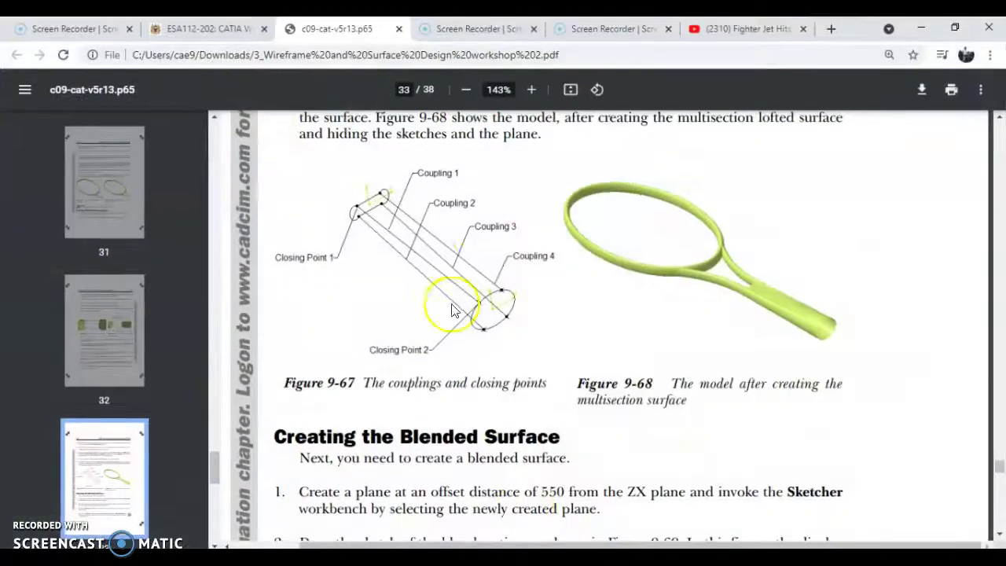
{"action": "scroll", "coordinate": [437, 267], "scroll_direction": "up", "scroll_amount": 2}
{"action": "scroll", "coordinate": [428, 265], "scroll_direction": "down", "scroll_amount": 1}
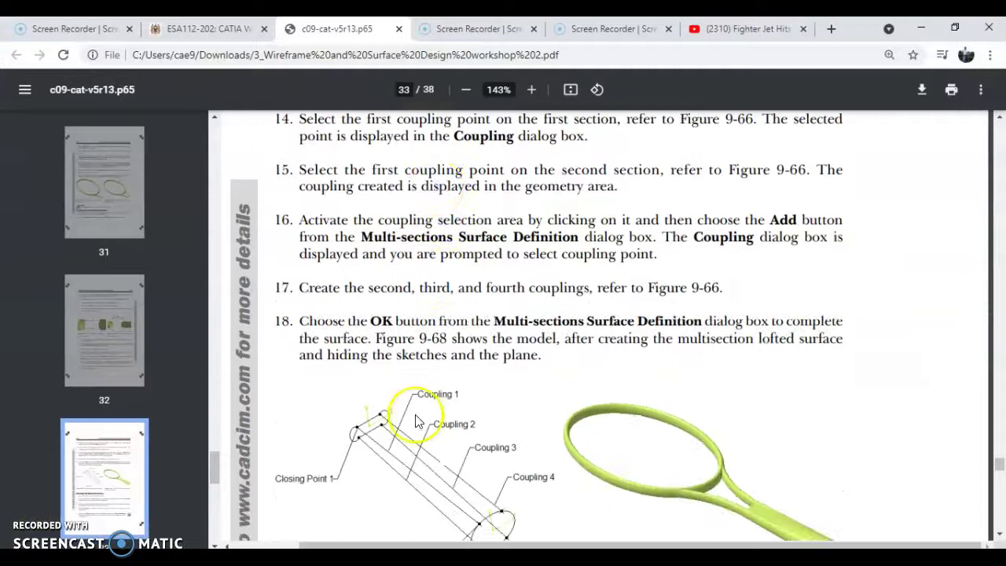
{"action": "scroll", "coordinate": [451, 336], "scroll_direction": "up", "scroll_amount": 6}
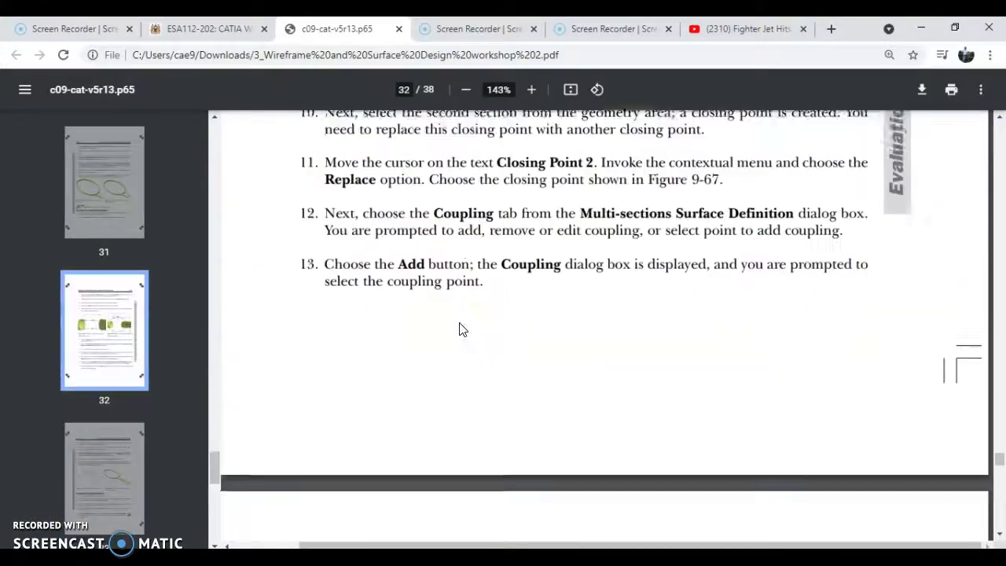
{"action": "scroll", "coordinate": [462, 329], "scroll_direction": "up", "scroll_amount": 1}
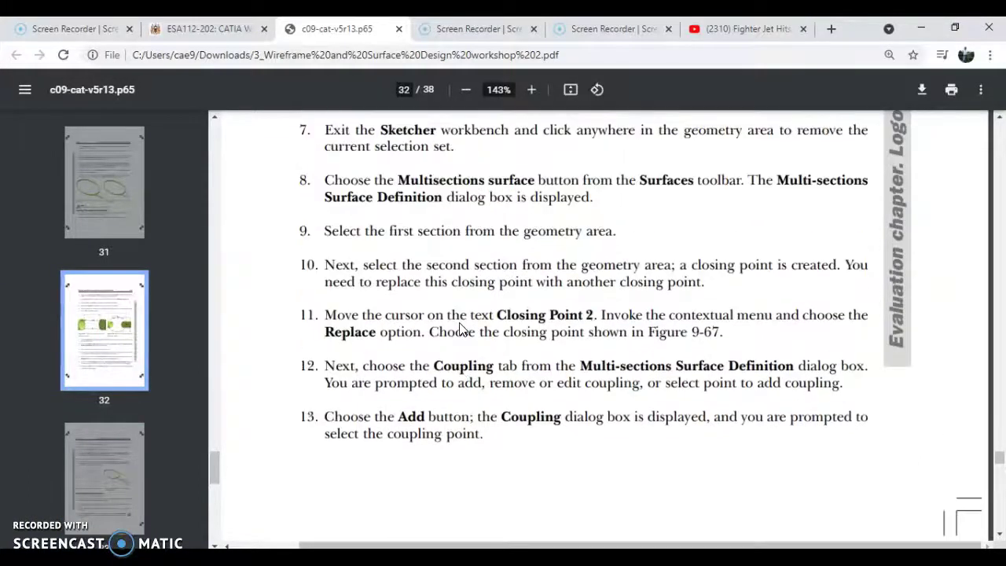
{"action": "scroll", "coordinate": [424, 310], "scroll_direction": "down", "scroll_amount": 2}
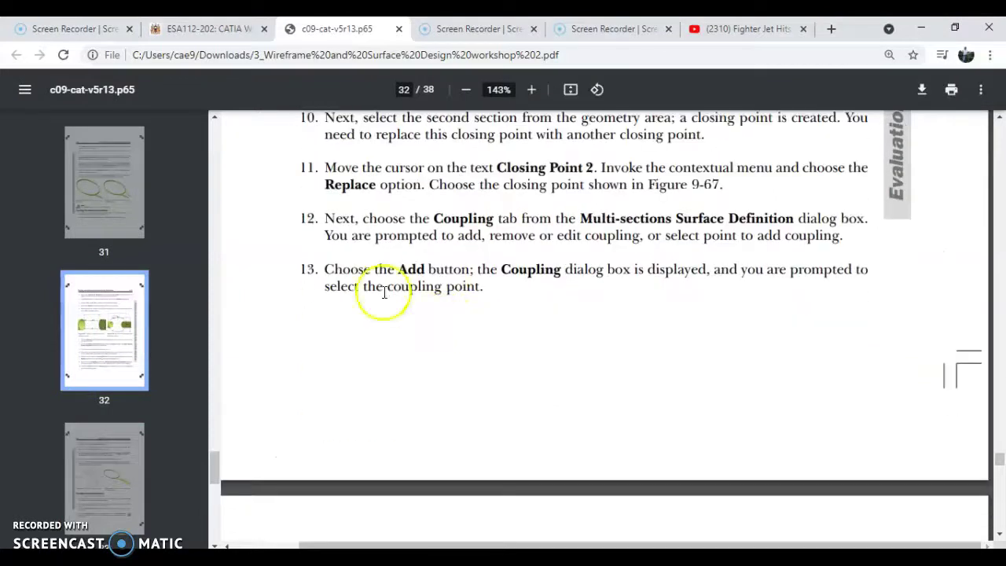
{"action": "scroll", "coordinate": [542, 283], "scroll_direction": "down", "scroll_amount": 2}
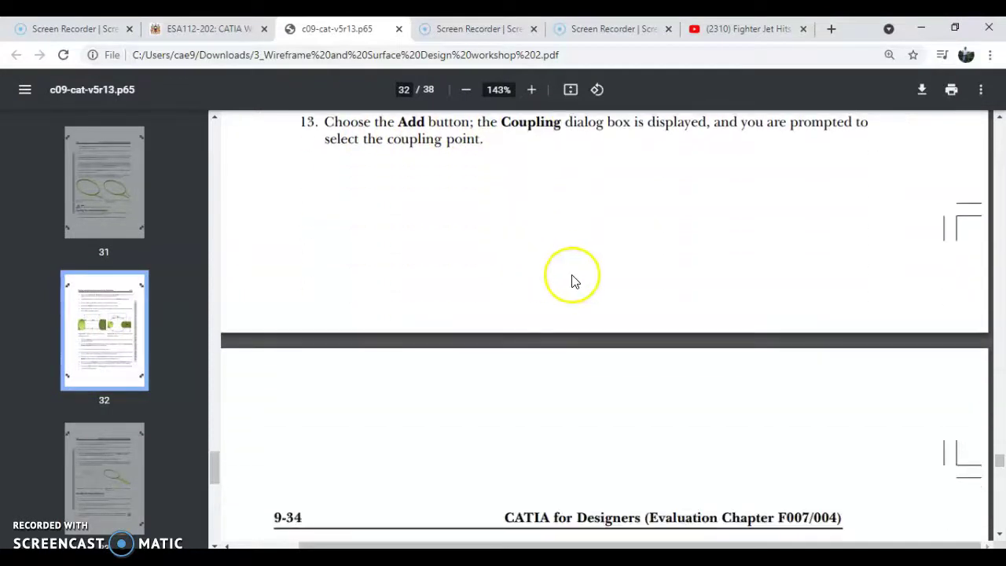
{"action": "scroll", "coordinate": [490, 287], "scroll_direction": "down", "scroll_amount": 3}
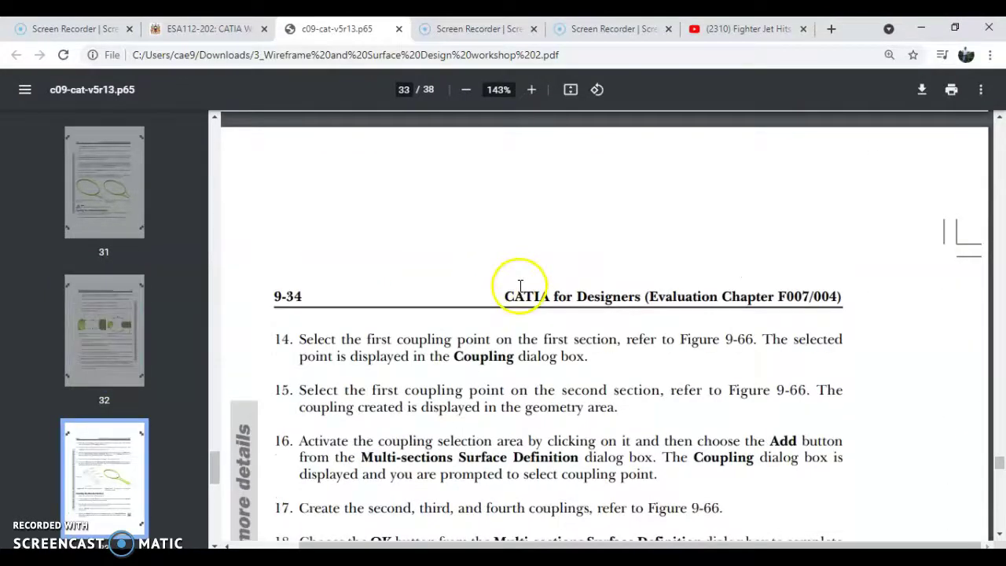
{"action": "scroll", "coordinate": [515, 283], "scroll_direction": "down", "scroll_amount": 2}
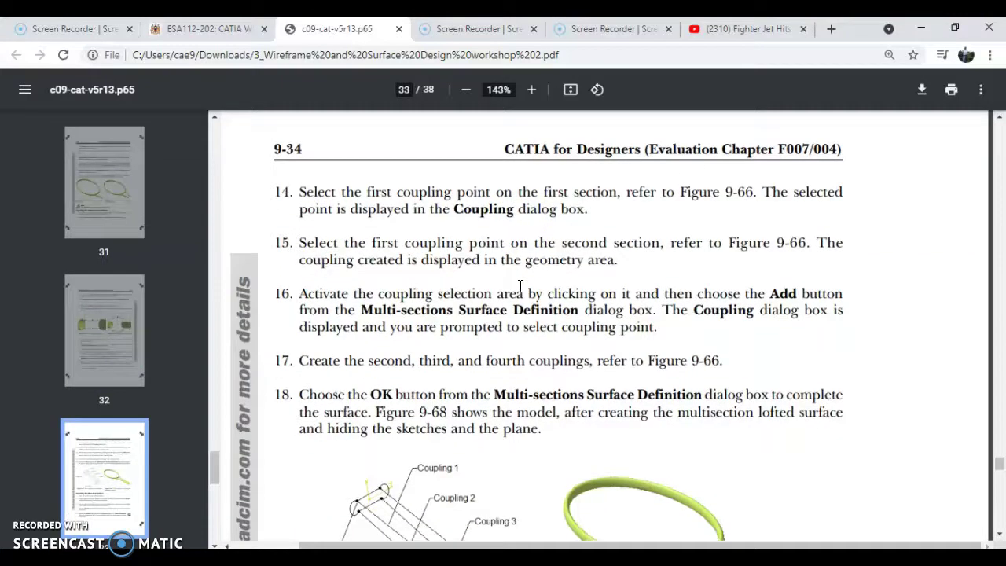
{"action": "scroll", "coordinate": [519, 287], "scroll_direction": "down", "scroll_amount": 1}
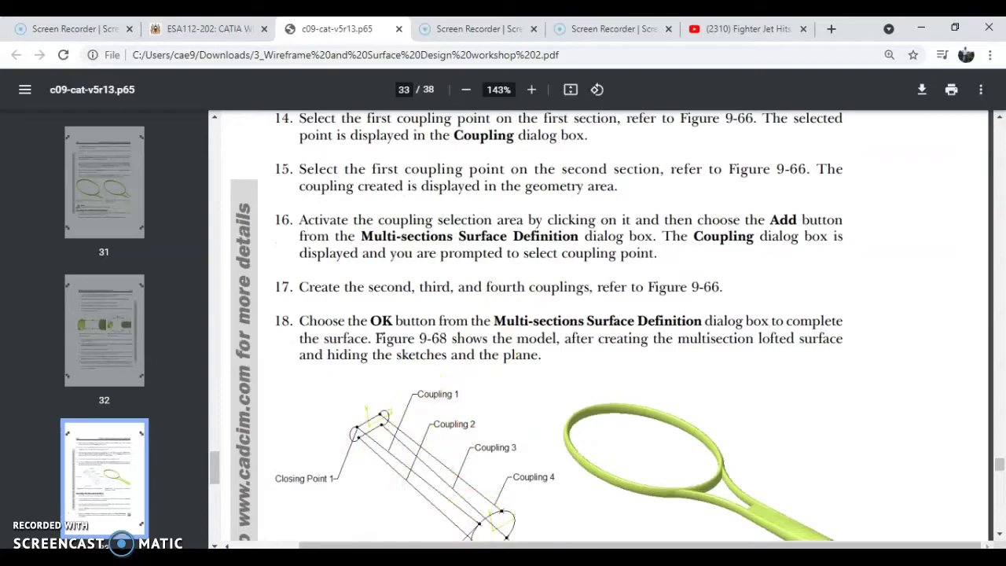
{"action": "key", "text": "alt+Tab"}
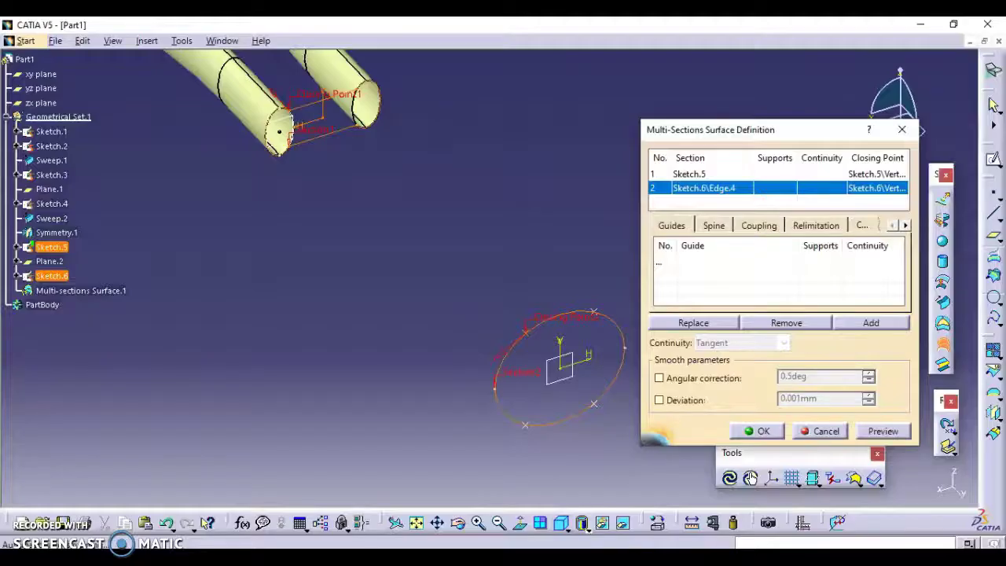
Add the first coupling between Sketch.5's upper vertex at Closing Point1 and the ellipse's upper point at Closing Point2
{"action": "left_click", "coordinate": [759, 226]}
{"action": "left_click", "coordinate": [864, 322]}
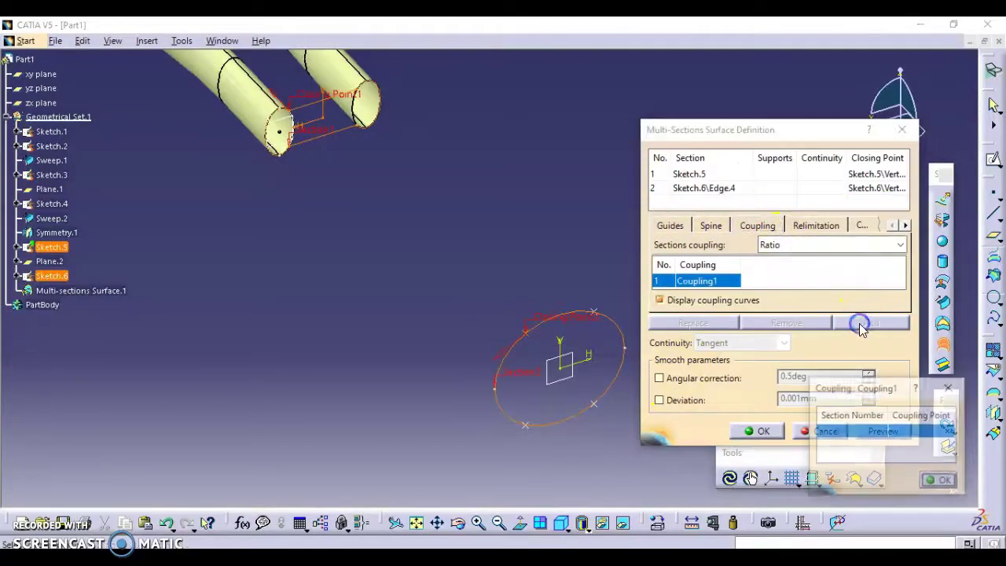
{"action": "left_click", "coordinate": [297, 112]}
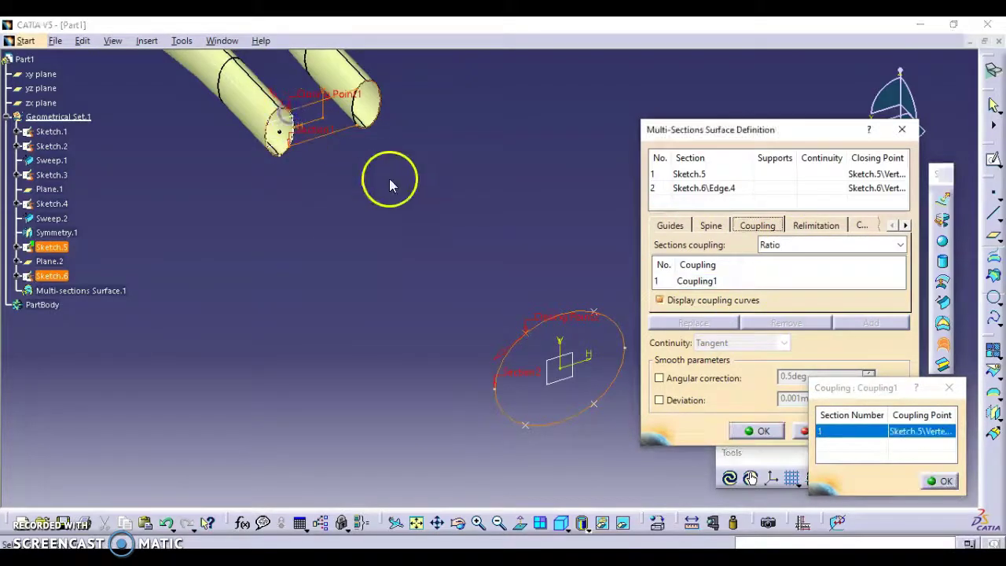
{"action": "left_click", "coordinate": [530, 333]}
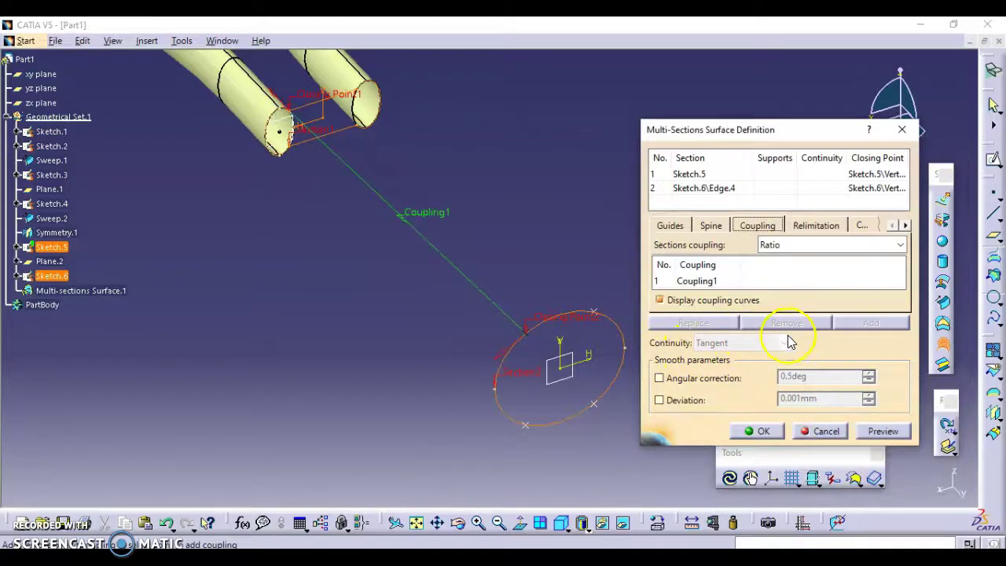
Add a second coupling from the other tube's upper vertex in Sketch.5 to the ellipse's other upper point
{"action": "left_click", "coordinate": [717, 281]}
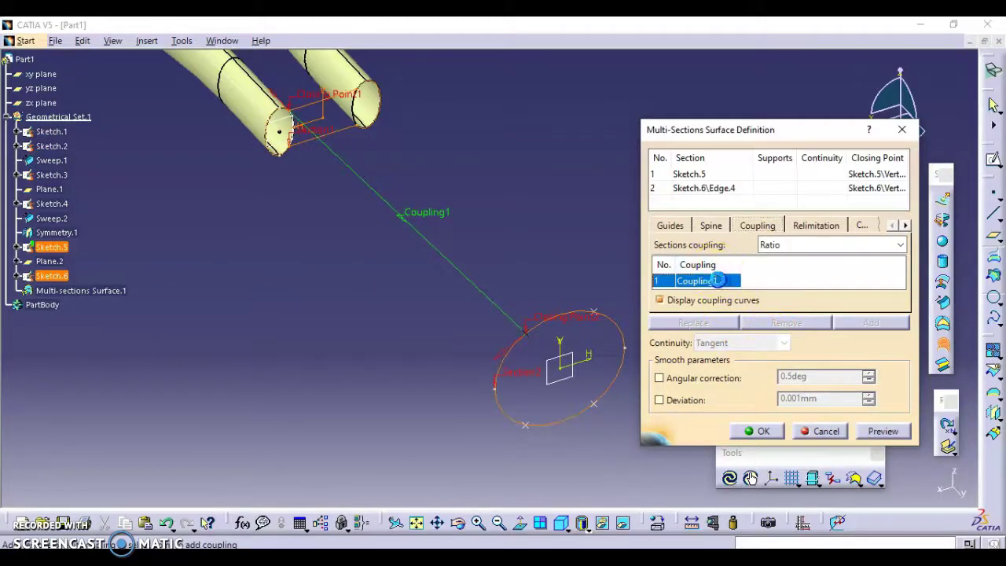
{"action": "left_click", "coordinate": [859, 330]}
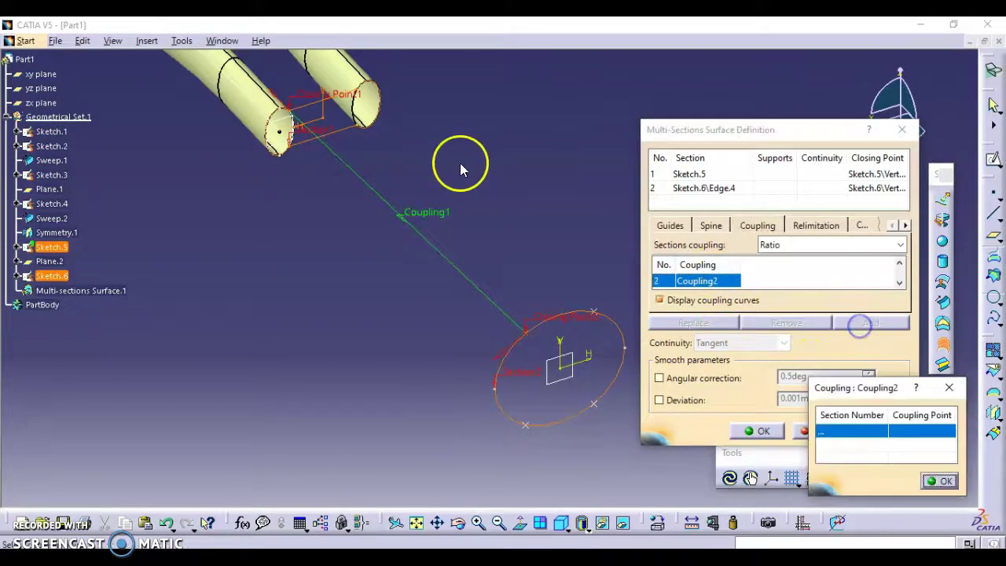
{"action": "left_click", "coordinate": [378, 97]}
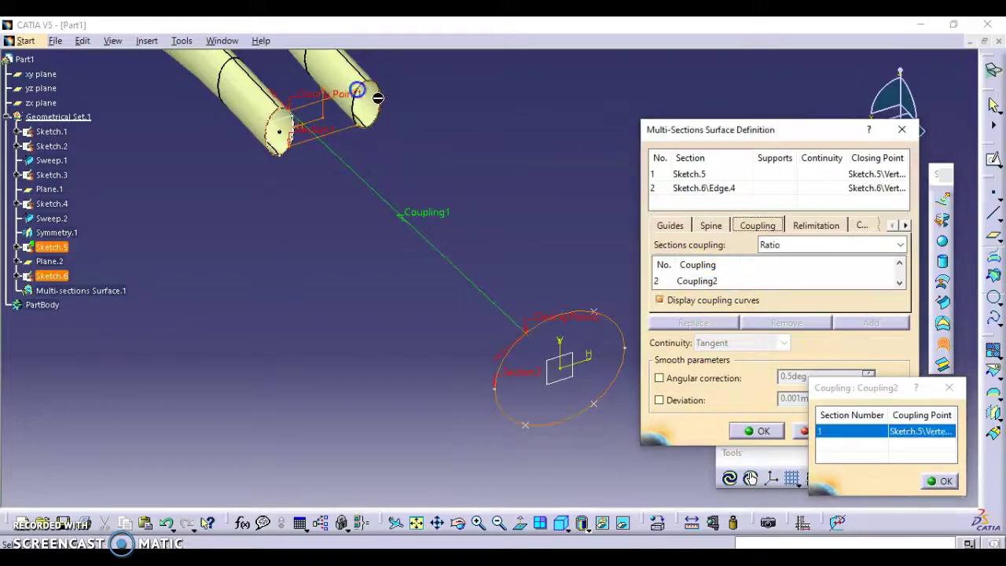
{"action": "left_click", "coordinate": [597, 315]}
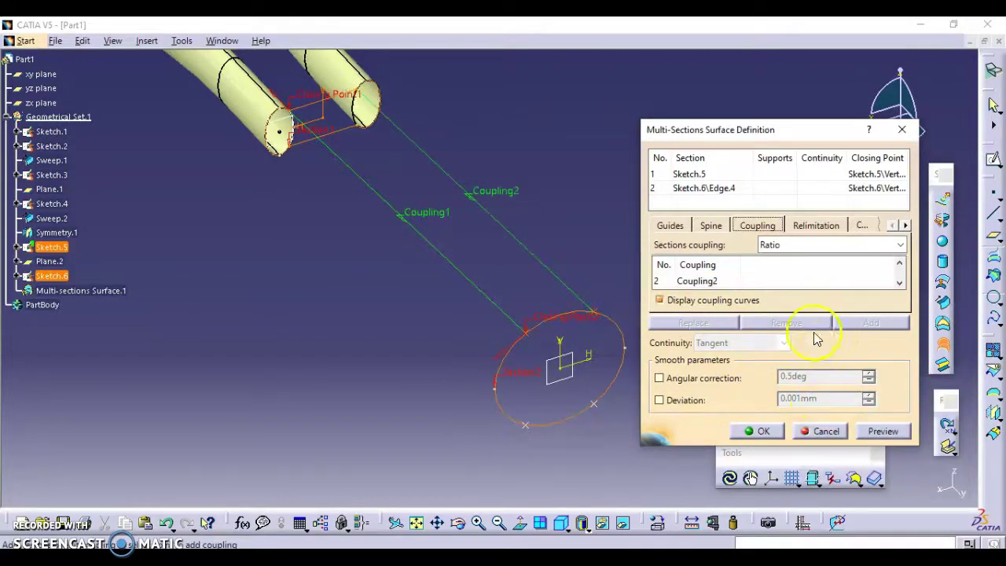
Add a third coupling from Sketch.5's lower vertex below Coupling2's start to the ellipse's lower point beneath Coupling2's end, checking the PDF figure
{"action": "left_click", "coordinate": [705, 267]}
{"action": "left_click", "coordinate": [720, 281]}
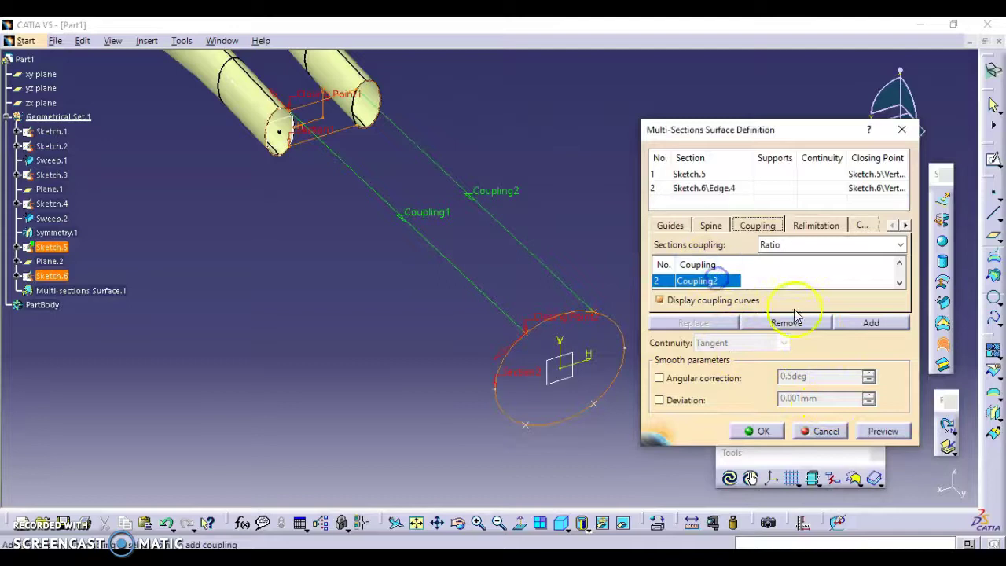
{"action": "left_click", "coordinate": [851, 324]}
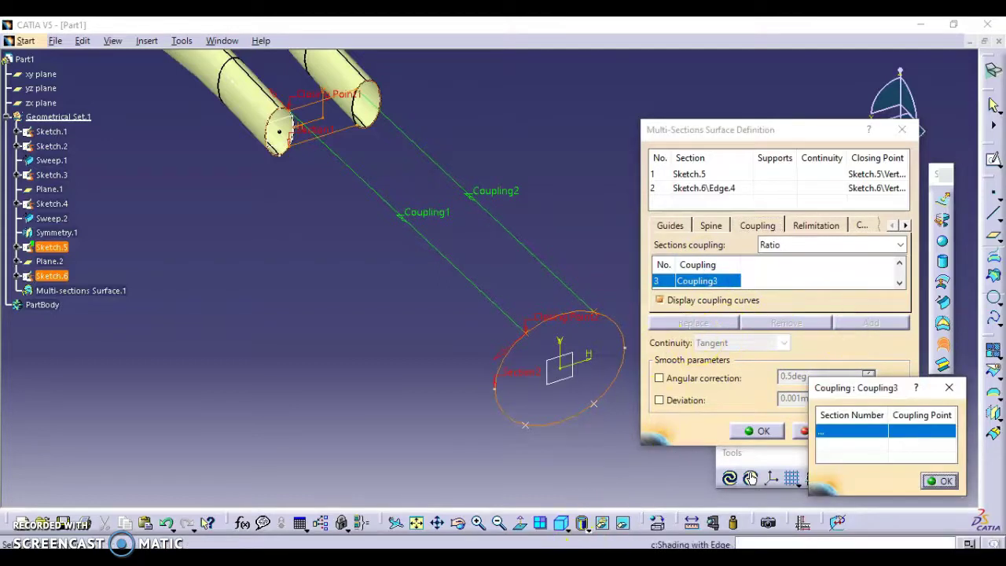
{"action": "left_click", "coordinate": [543, 559]}
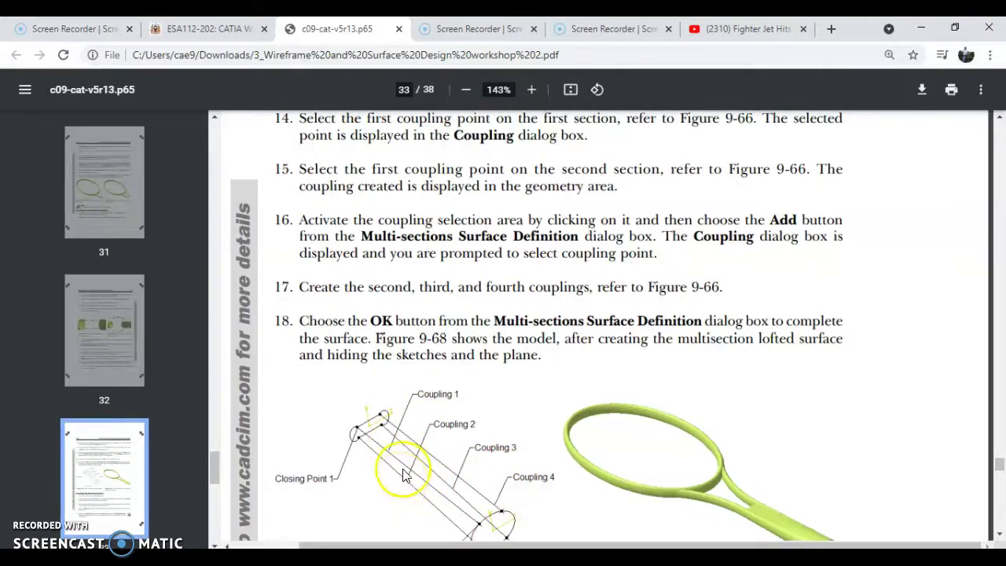
{"action": "left_click", "coordinate": [920, 28]}
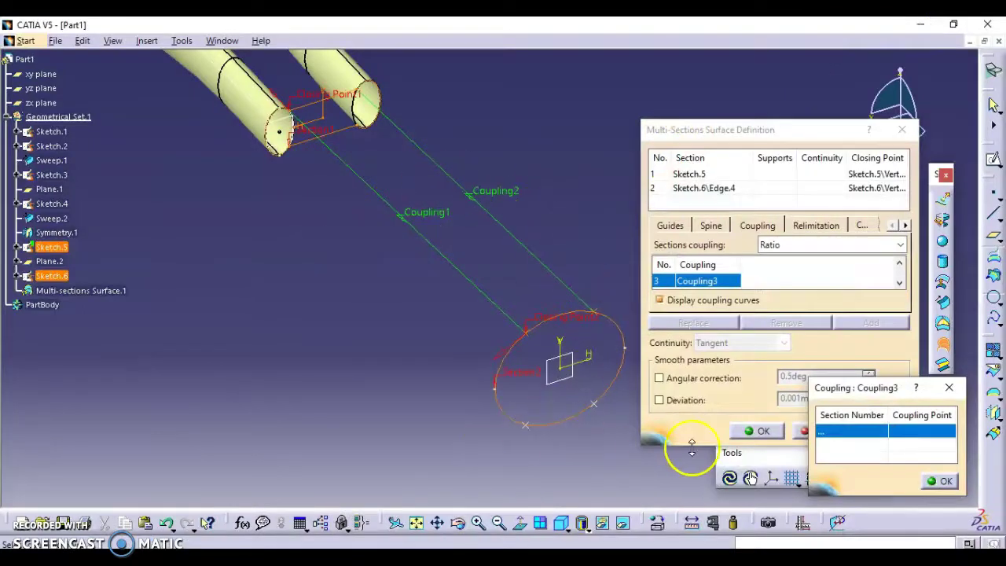
{"action": "left_click", "coordinate": [358, 125]}
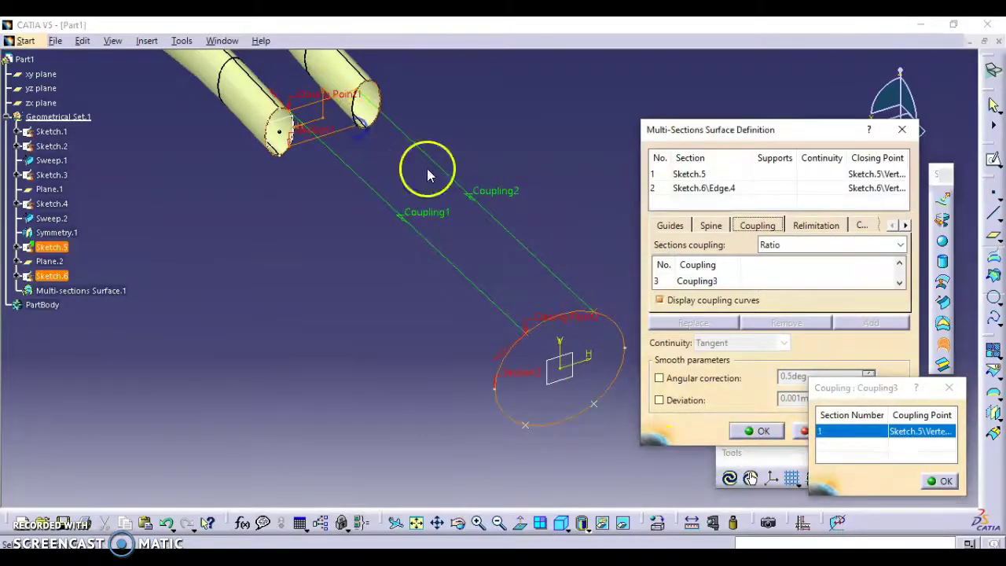
{"action": "left_click", "coordinate": [599, 407]}
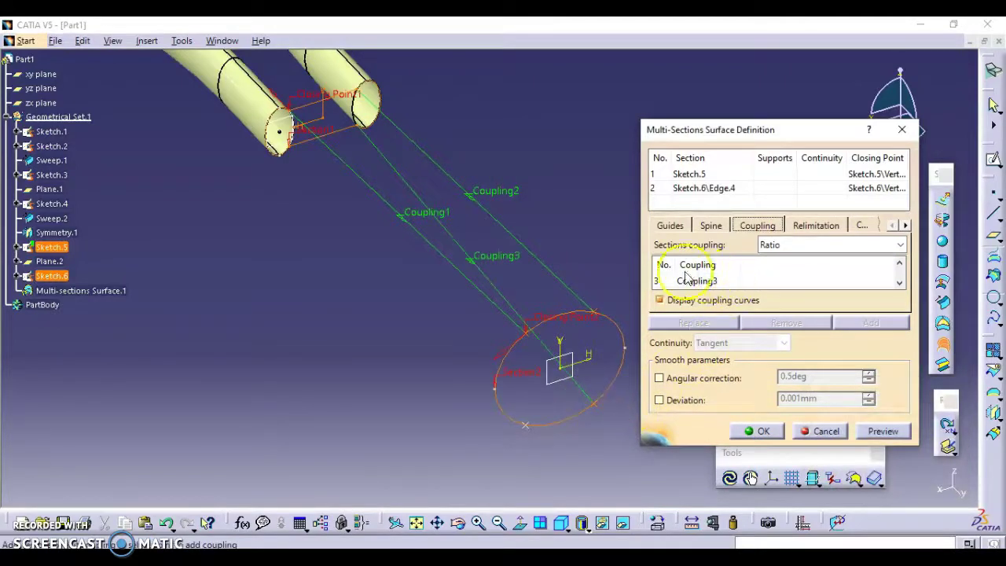
Add a fourth coupling from Sketch.5's remaining lower vertex to the ellipse's remaining lower point
{"action": "left_click", "coordinate": [716, 281]}
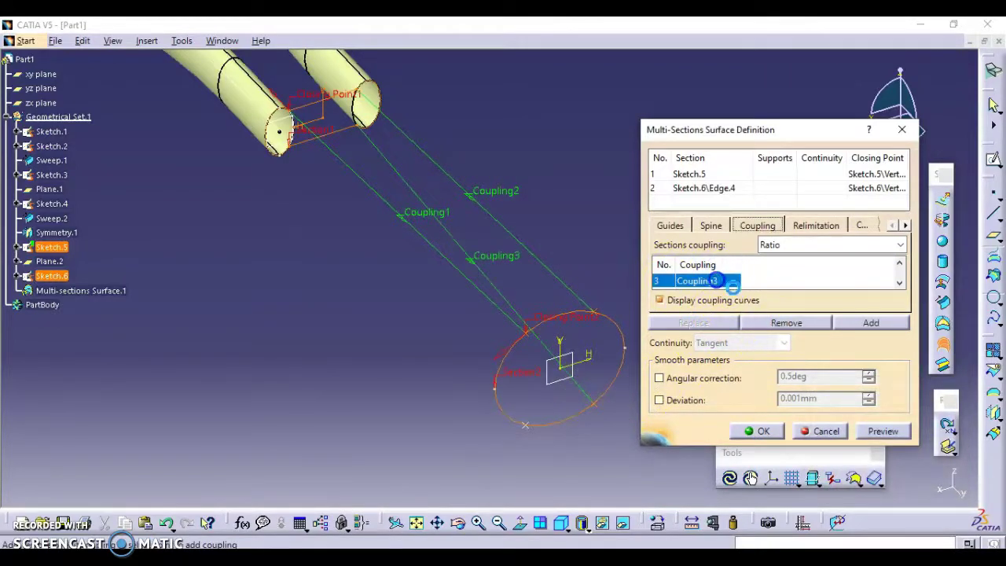
{"action": "left_click", "coordinate": [868, 323]}
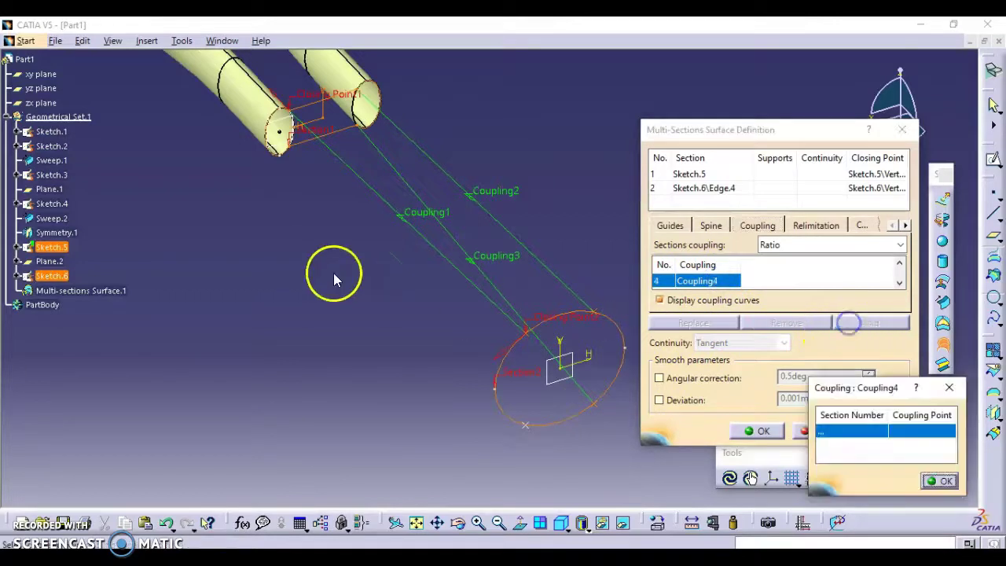
{"action": "left_click", "coordinate": [289, 147]}
{"action": "left_click", "coordinate": [525, 424]}
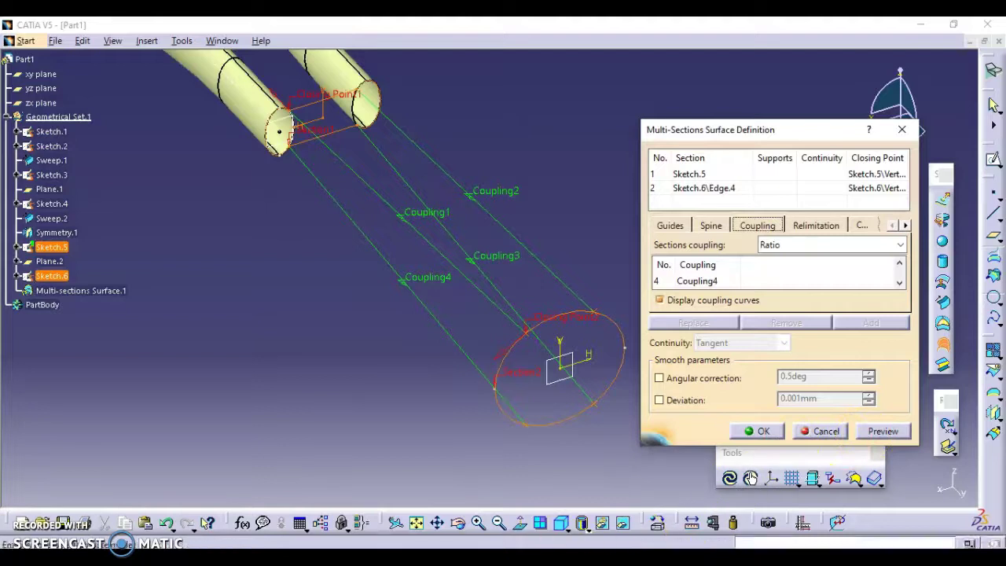
Compare the couplings with Figure 9-67 in the PDF, then preview and create the multi-sections surface in CATIA
{"action": "key", "text": "alt+Tab"}
{"action": "scroll", "coordinate": [557, 395], "scroll_direction": "down", "scroll_amount": 2}
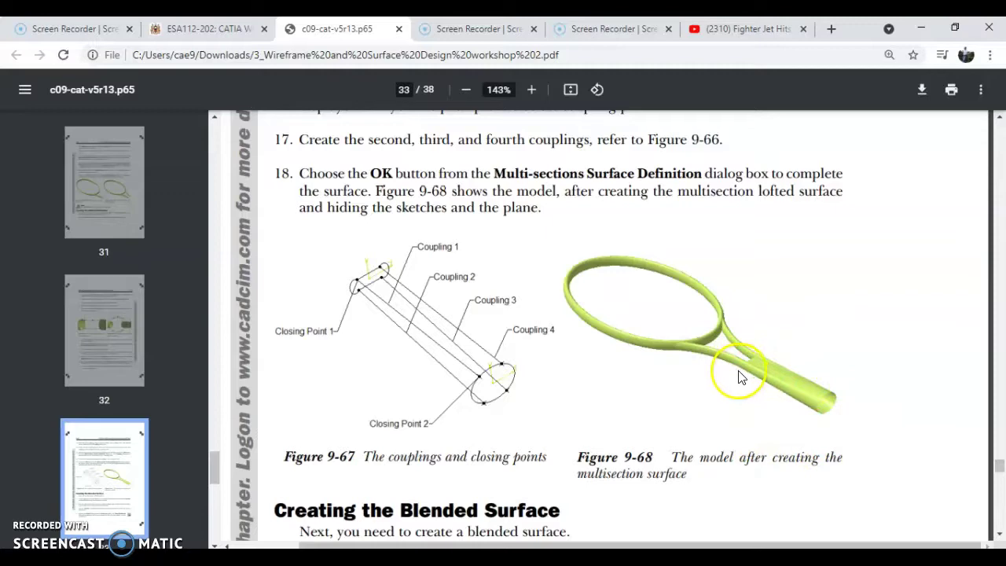
{"action": "key", "text": "alt+Tab"}
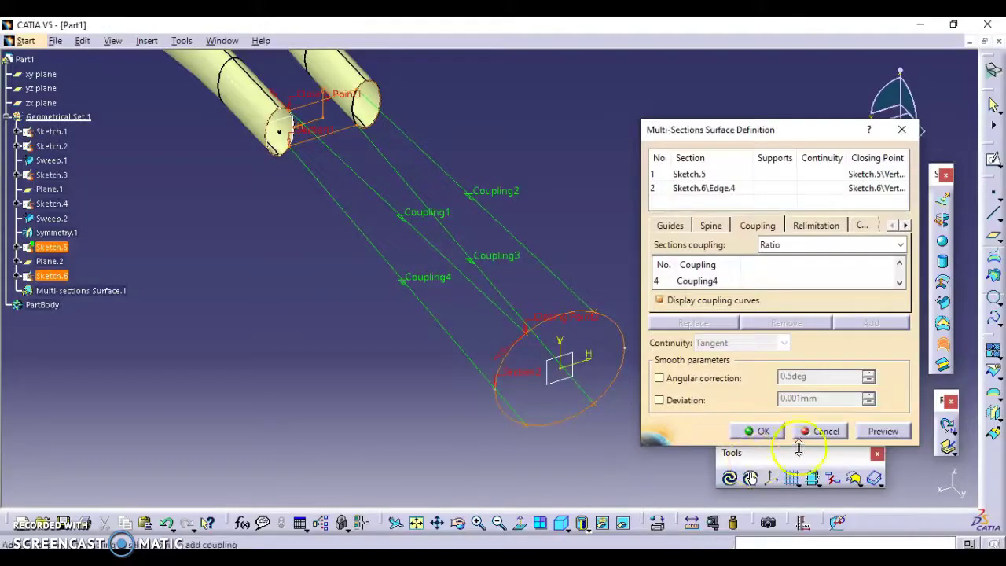
{"action": "left_click", "coordinate": [882, 431]}
{"action": "middle_click_drag", "start_coordinate": [326, 310], "coordinate": [558, 303]}
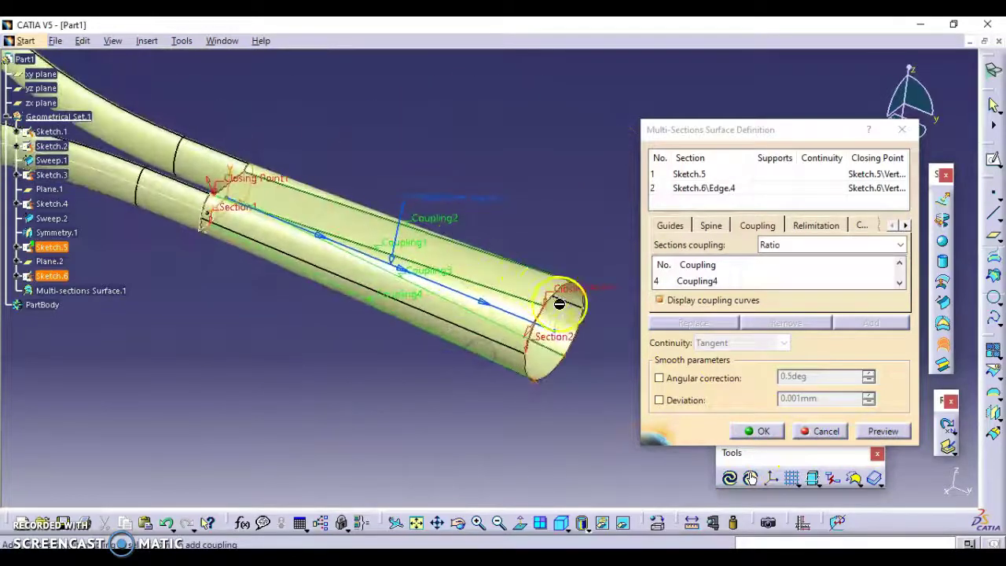
{"action": "left_click", "coordinate": [755, 430]}
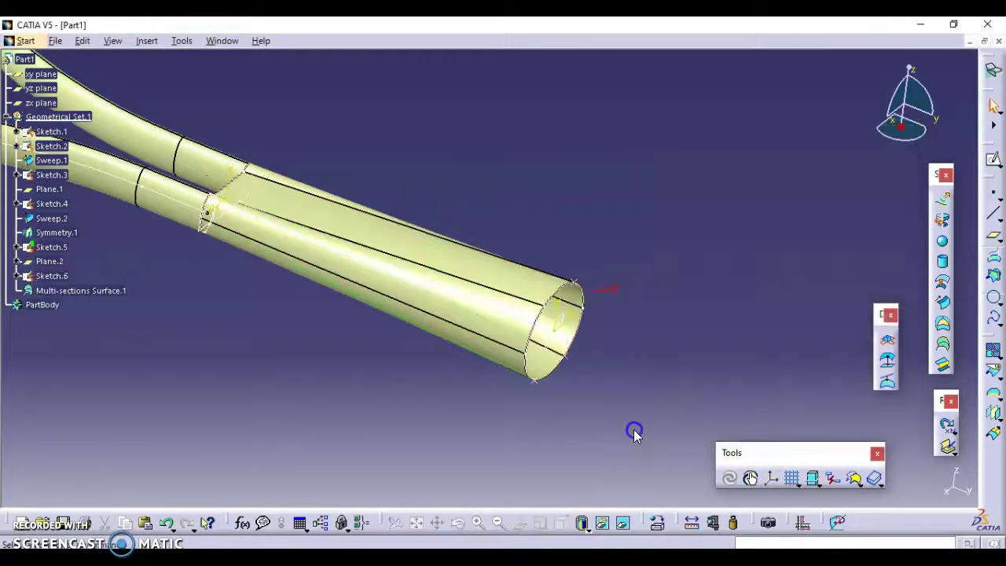
{"action": "middle_click_drag", "start_coordinate": [410, 273], "coordinate": [368, 249]}
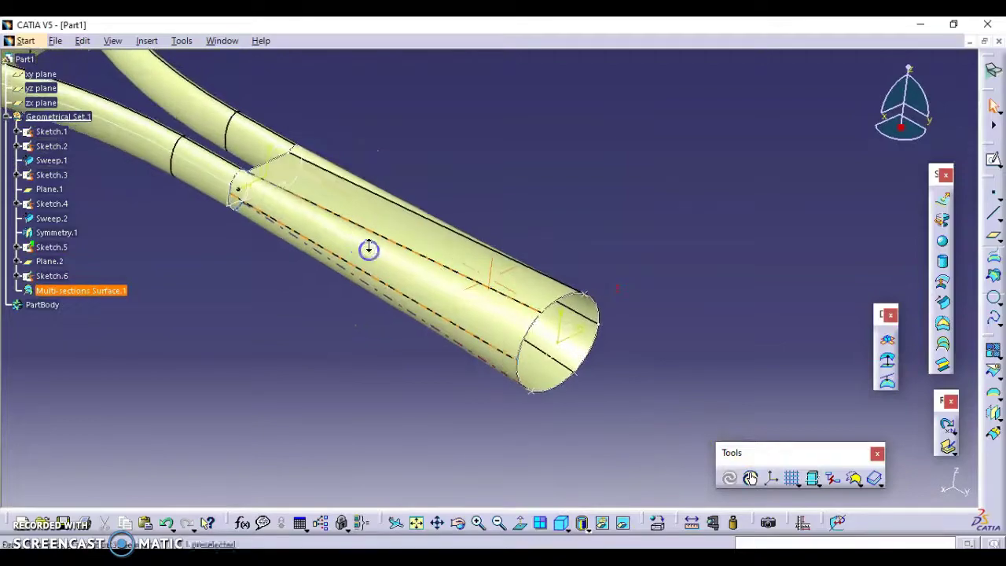
Switch to the workshop PDF and read the blended surface instructions and Figure 9-69
{"action": "key", "text": "alt+Tab"}
{"action": "scroll", "coordinate": [558, 419], "scroll_direction": "down", "scroll_amount": 4}
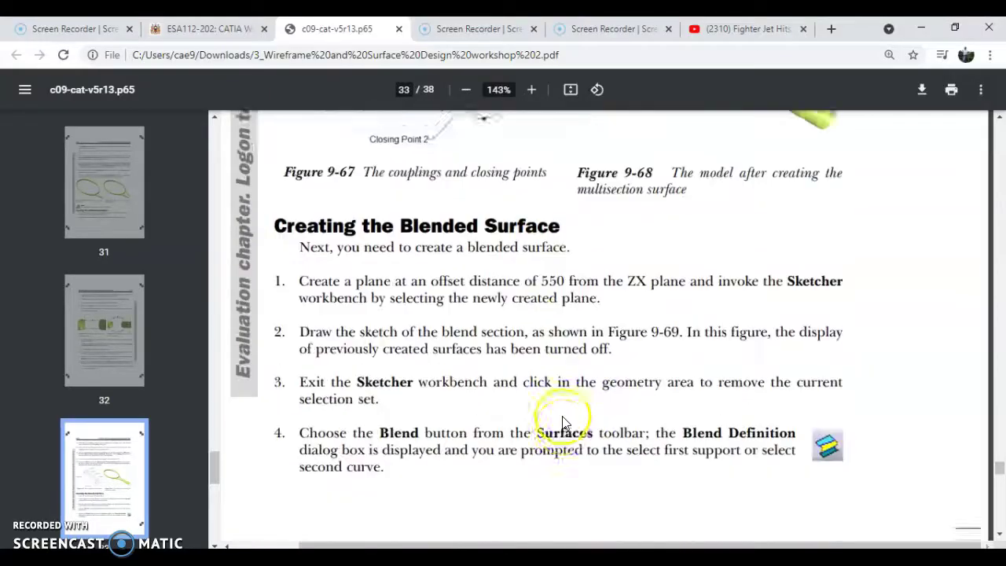
{"action": "scroll", "coordinate": [552, 407], "scroll_direction": "down", "scroll_amount": 10}
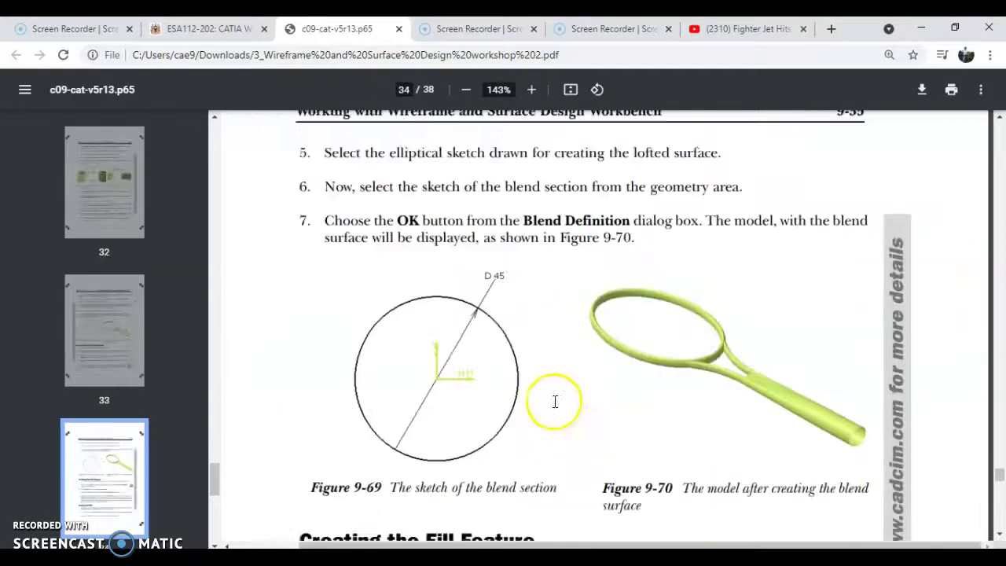
{"action": "scroll", "coordinate": [554, 412], "scroll_direction": "up", "scroll_amount": 7}
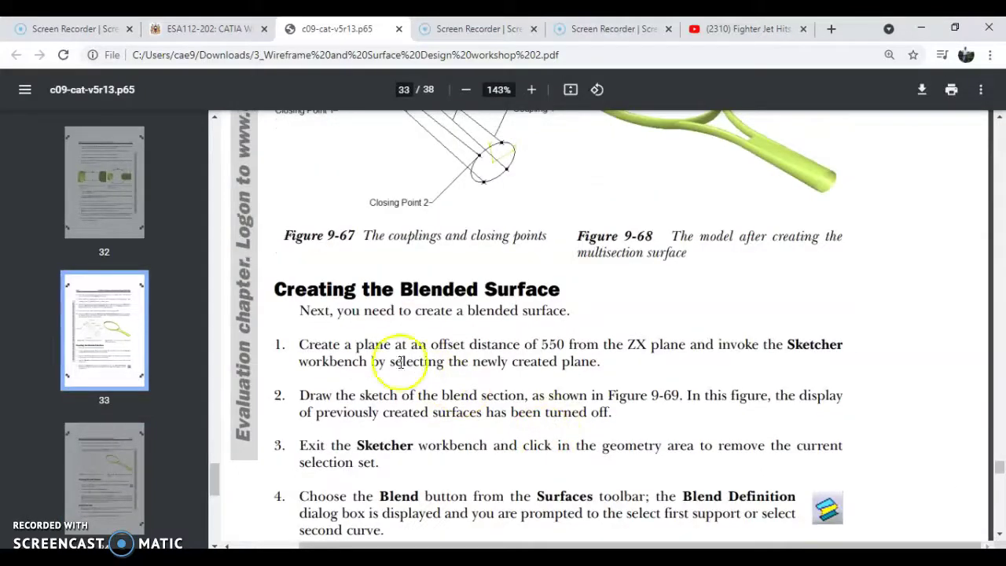
{"action": "scroll", "coordinate": [566, 345], "scroll_direction": "down", "scroll_amount": 1}
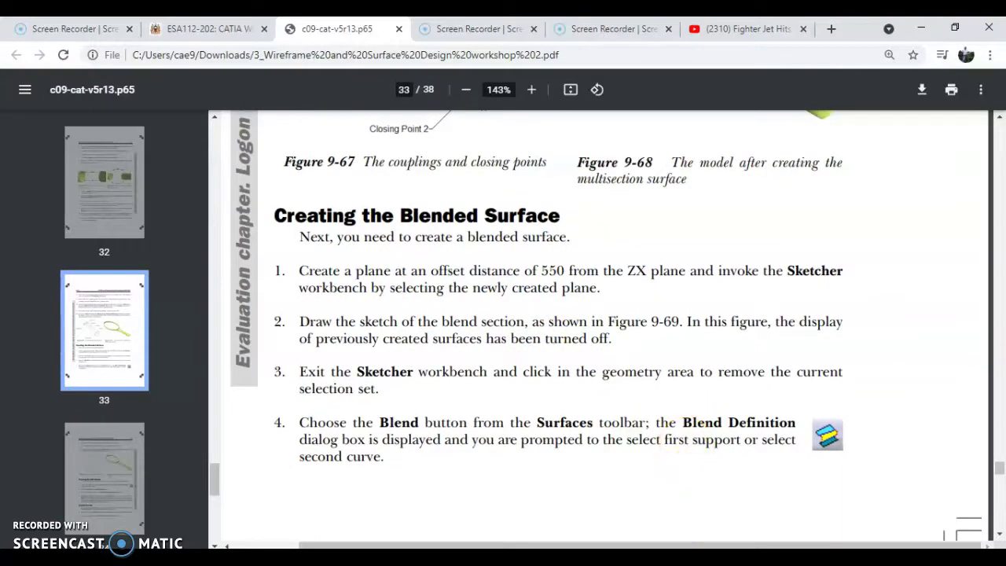
Review the blended surface steps in the workshop PDF together with Figures 9-69 and 9-70
{"action": "mouse_move", "coordinate": [596, 558]}
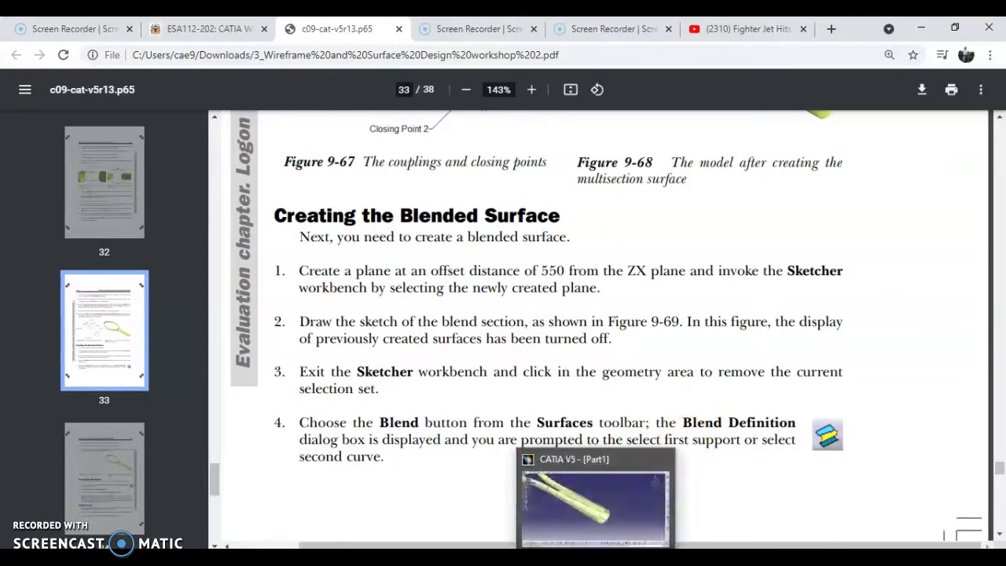
{"action": "scroll", "coordinate": [615, 360], "scroll_direction": "down", "scroll_amount": 2}
{"action": "scroll", "coordinate": [614, 367], "scroll_direction": "down", "scroll_amount": 4}
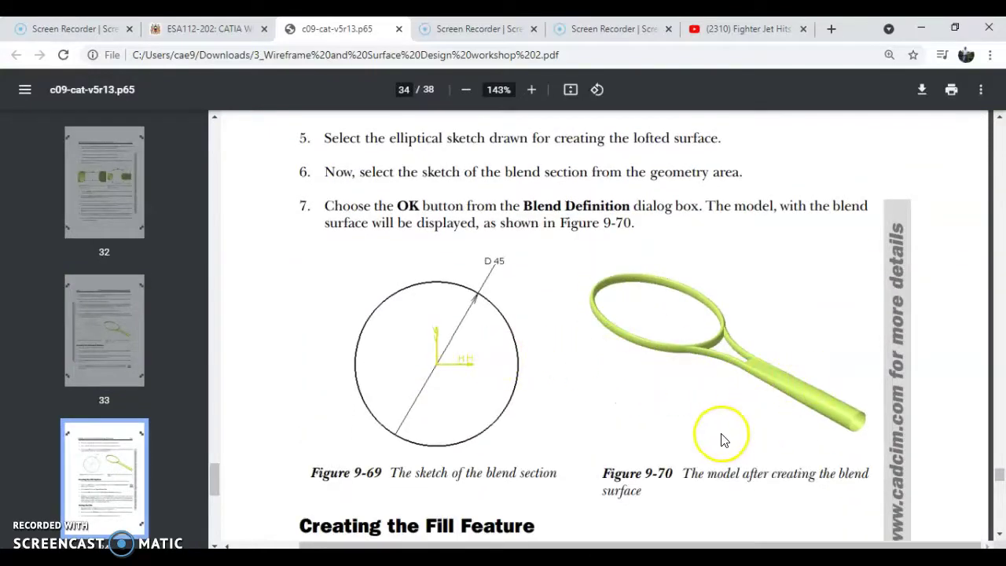
{"action": "scroll", "coordinate": [712, 438], "scroll_direction": "up", "scroll_amount": 8}
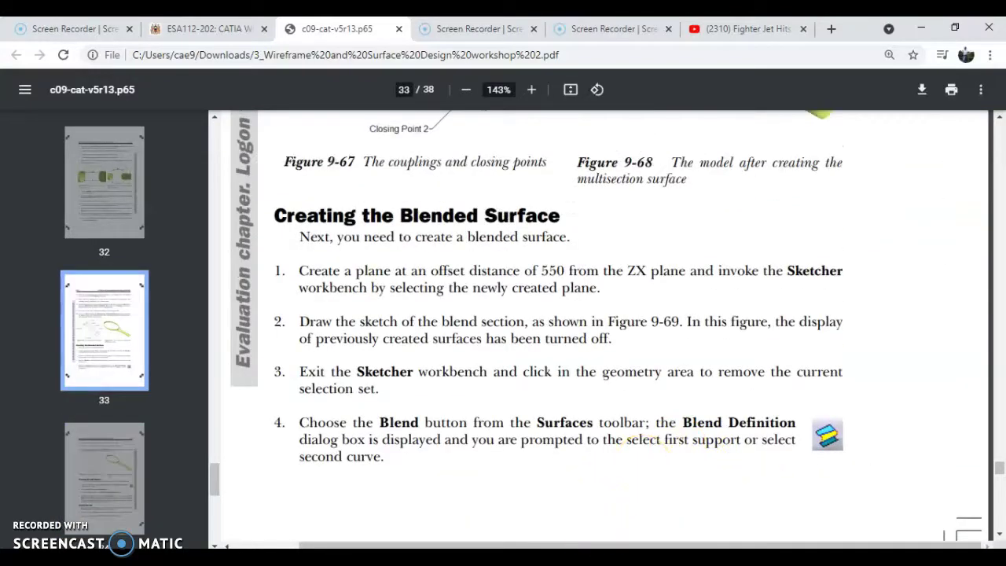
Switch to CATIA and create a plane offset 550 mm from the zx plane
{"action": "key", "text": "alt+Tab"}
{"action": "left_click", "coordinate": [992, 161]}
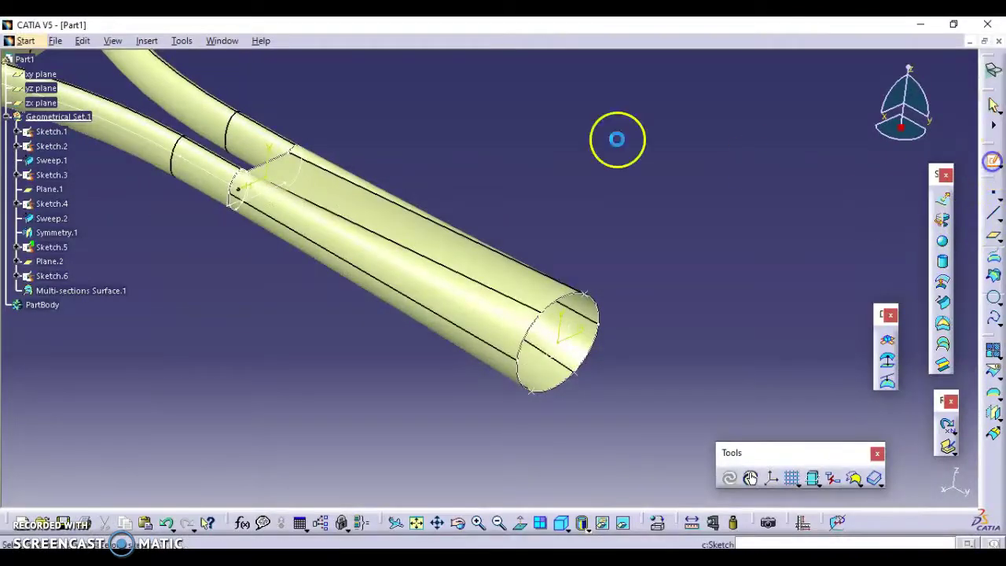
{"action": "left_click", "coordinate": [40, 103]}
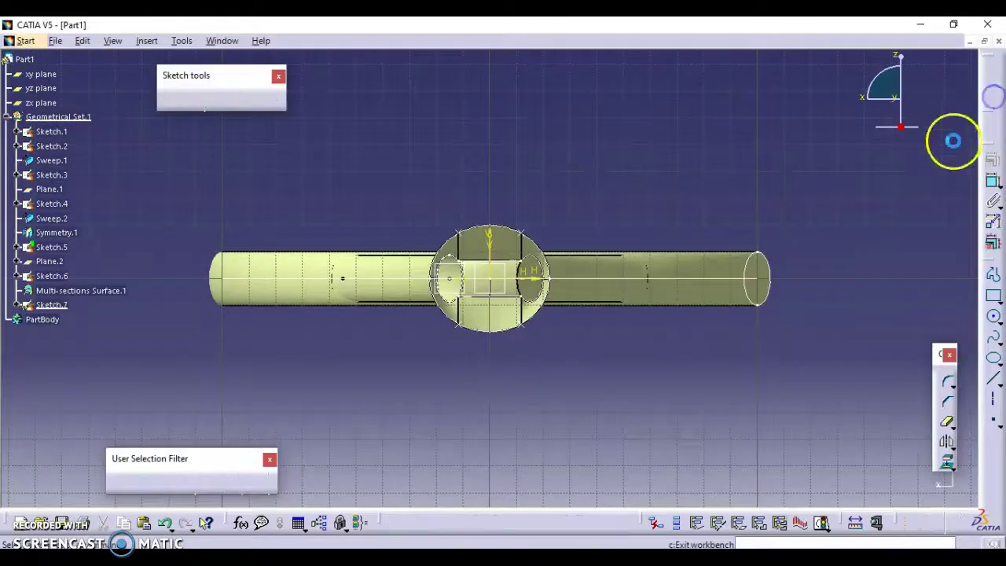
{"action": "left_click", "coordinate": [993, 237]}
{"action": "middle_click_drag", "start_coordinate": [483, 163], "coordinate": [496, 249]}
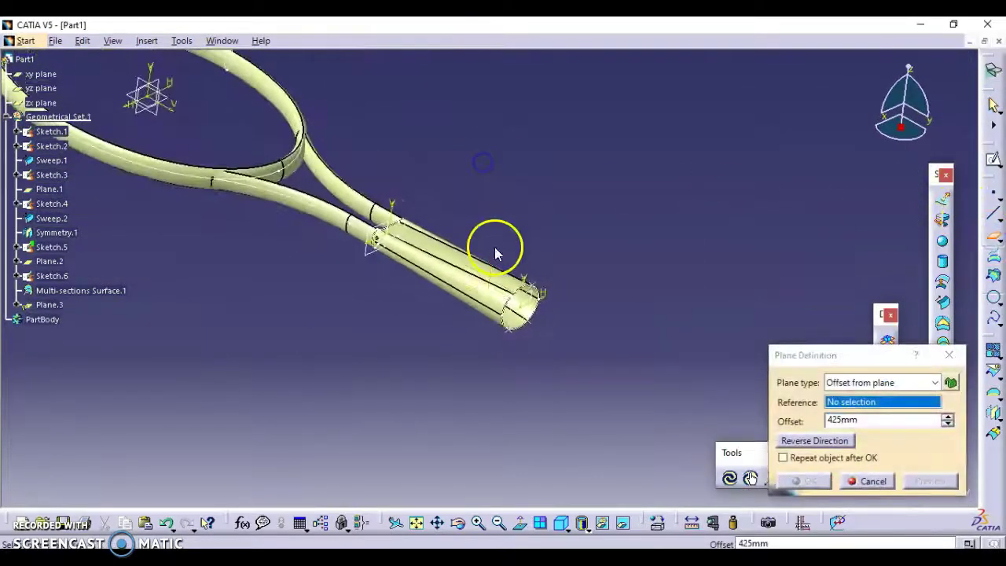
{"action": "left_click", "coordinate": [39, 103]}
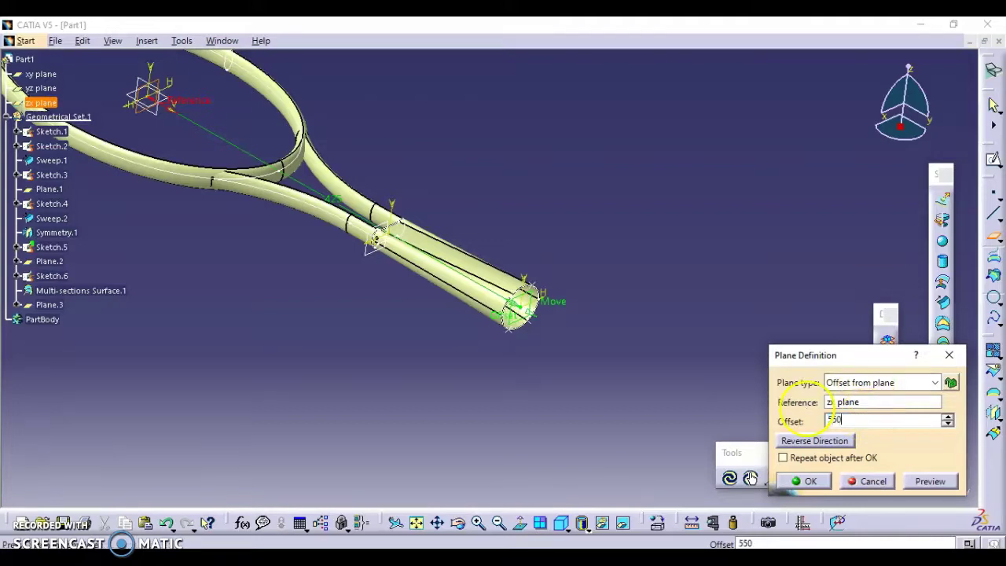
{"action": "left_click", "coordinate": [935, 481]}
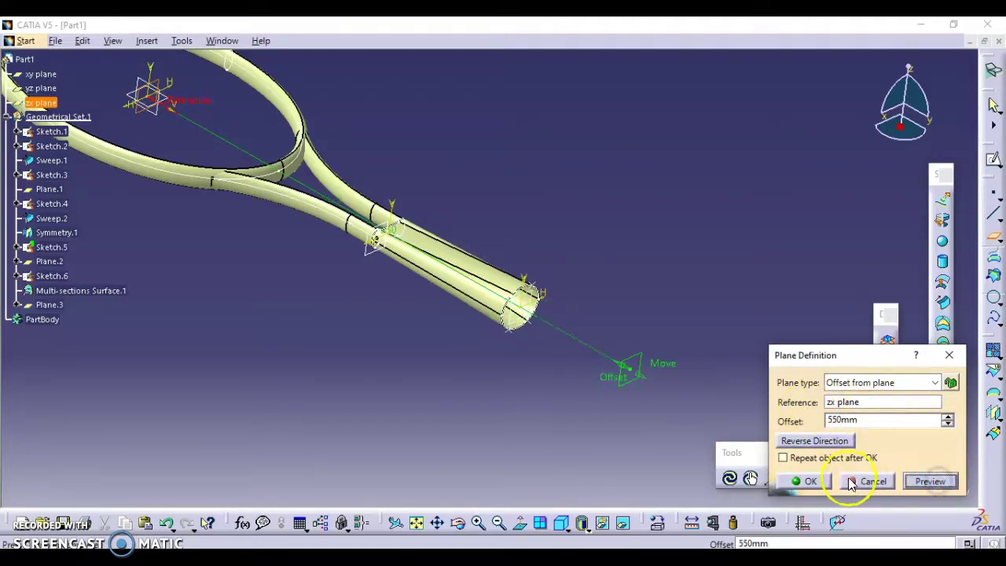
{"action": "left_click", "coordinate": [806, 481]}
Check Figure 9-69 in the PDF, sketch an origin-centred circle on the new offset plane in CATIA, and dimension its diameter
{"action": "left_click", "coordinate": [547, 547]}
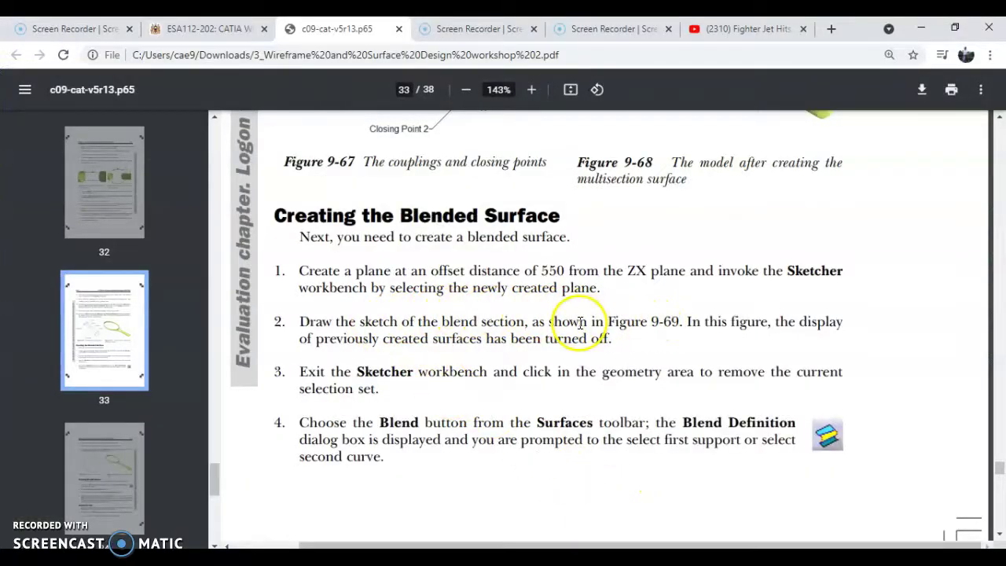
{"action": "scroll", "coordinate": [577, 345], "scroll_direction": "down", "scroll_amount": 10}
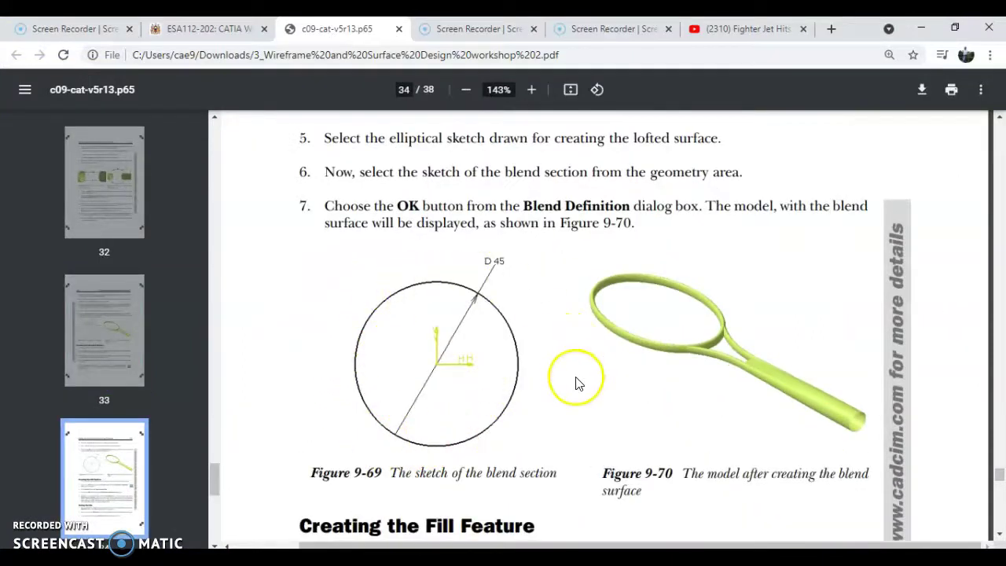
{"action": "scroll", "coordinate": [576, 382], "scroll_direction": "up", "scroll_amount": 8}
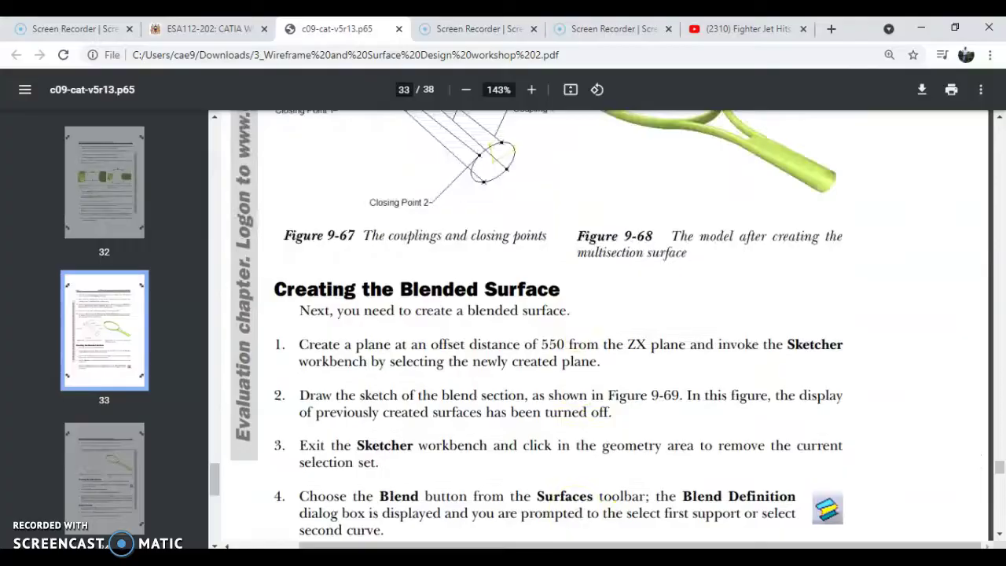
{"action": "key", "text": "alt+Tab"}
{"action": "left_click", "coordinate": [636, 371]}
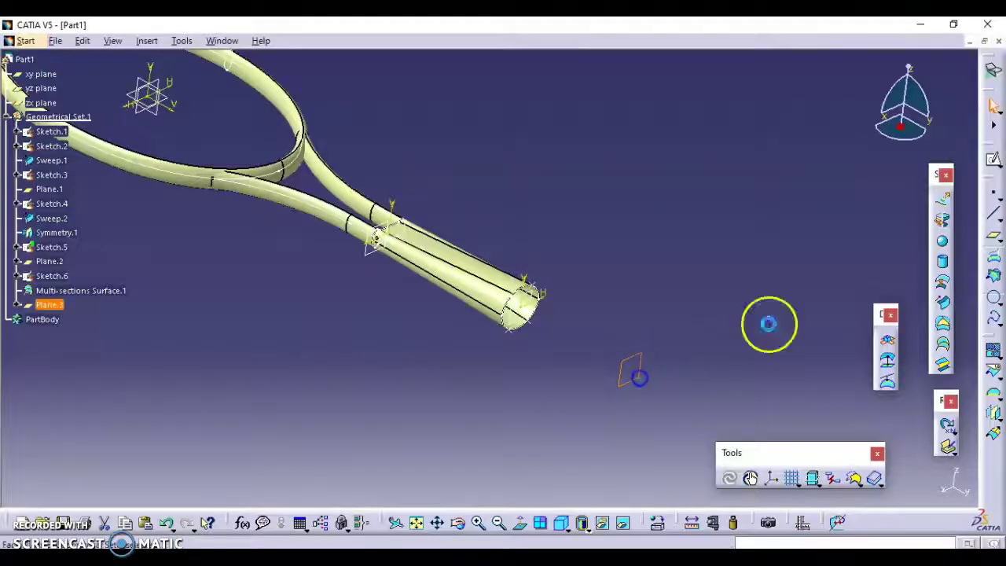
{"action": "left_click", "coordinate": [992, 160]}
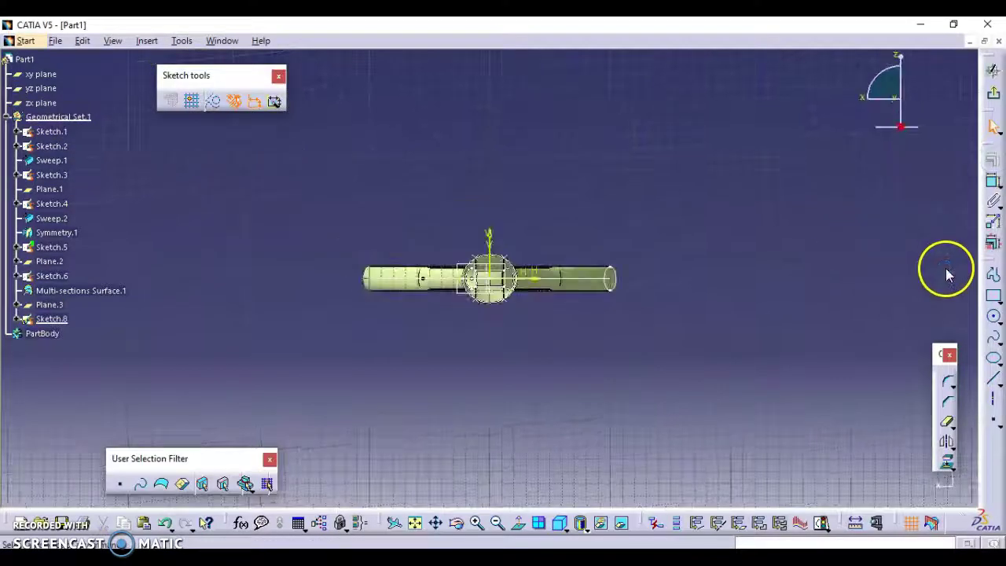
{"action": "left_click", "coordinate": [992, 317]}
{"action": "left_click", "coordinate": [489, 279]}
{"action": "left_click", "coordinate": [566, 322]}
{"action": "left_click", "coordinate": [992, 182]}
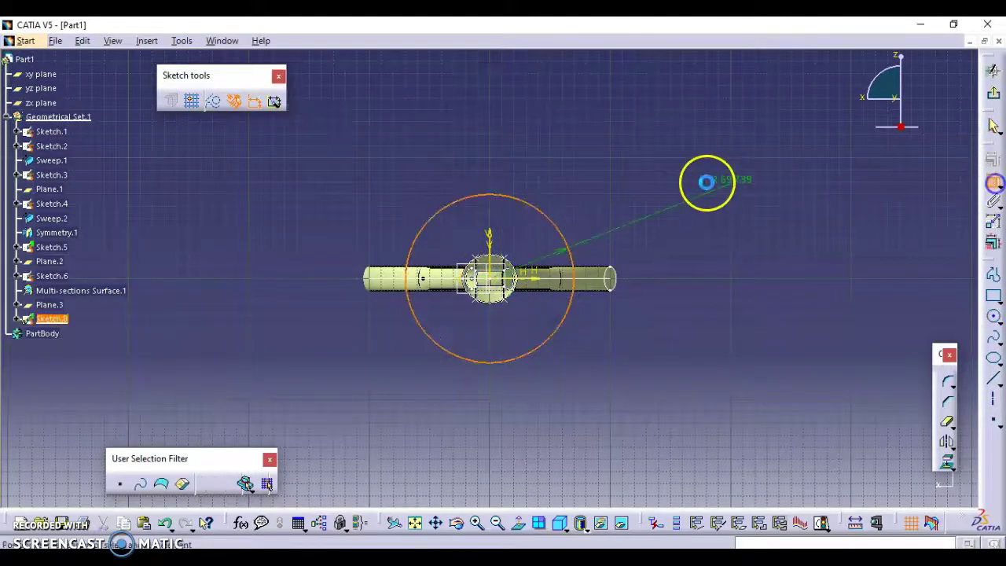
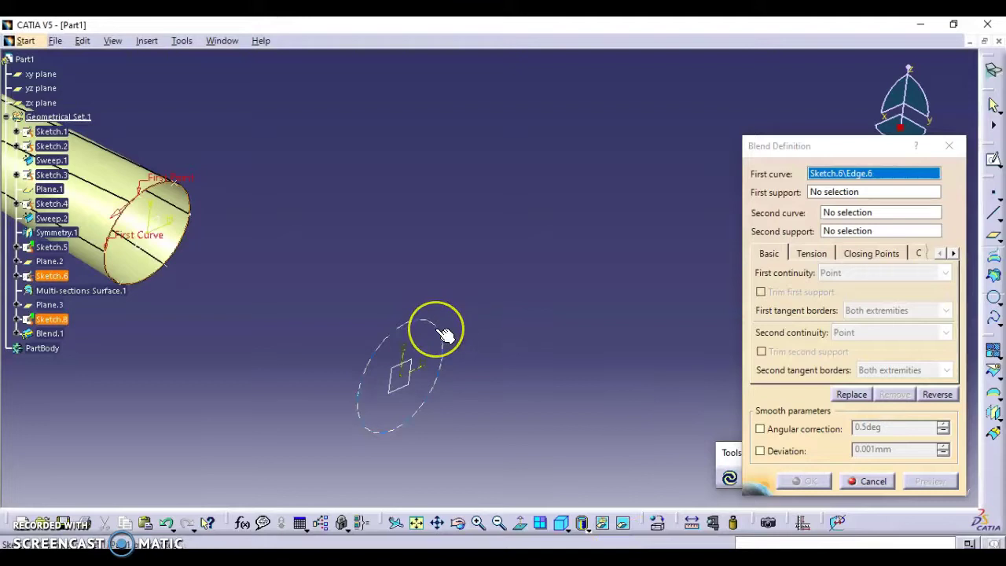
Set Sketch.8 as the blend's second curve, check the PDF's blend steps, and preview the blended surface in CATIA
{"action": "left_click", "coordinate": [434, 329]}
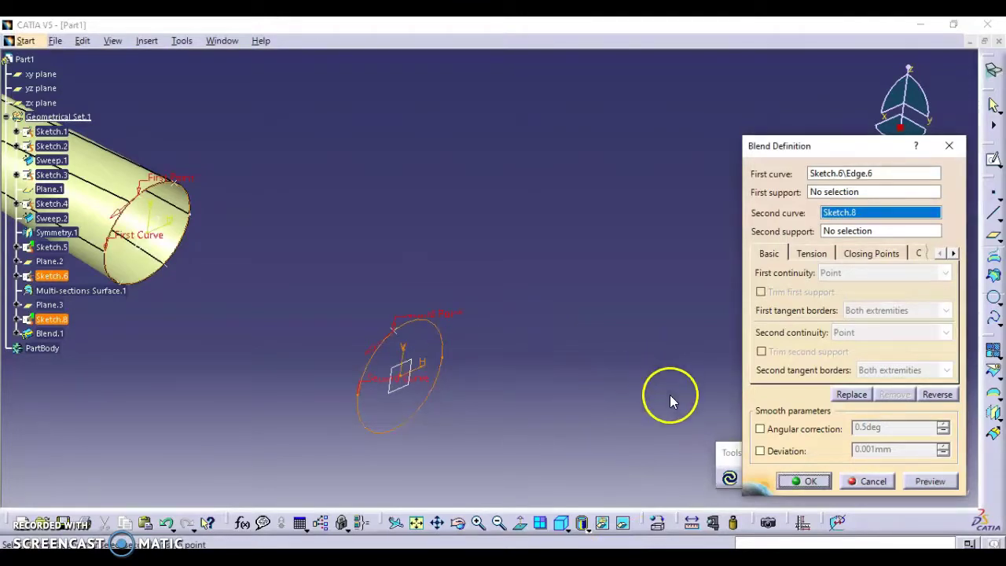
{"action": "key", "text": "alt+Tab"}
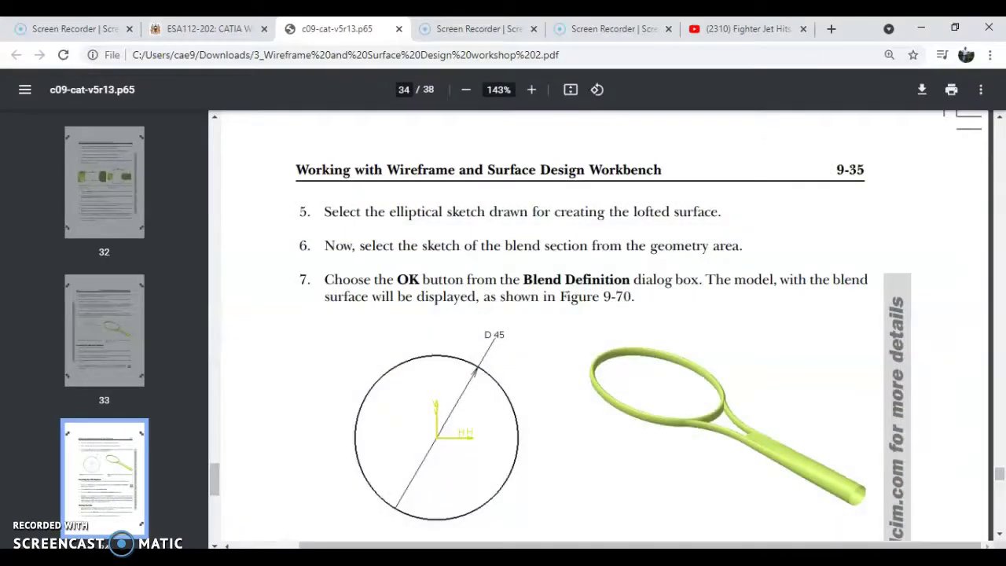
{"action": "scroll", "coordinate": [605, 433], "scroll_direction": "down", "scroll_amount": 2}
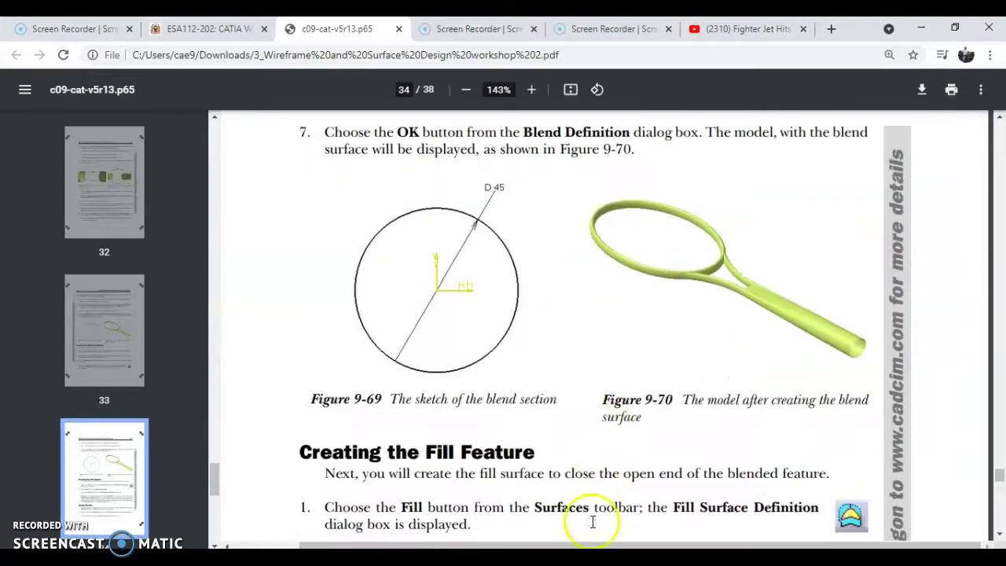
{"action": "key", "text": "alt+Tab"}
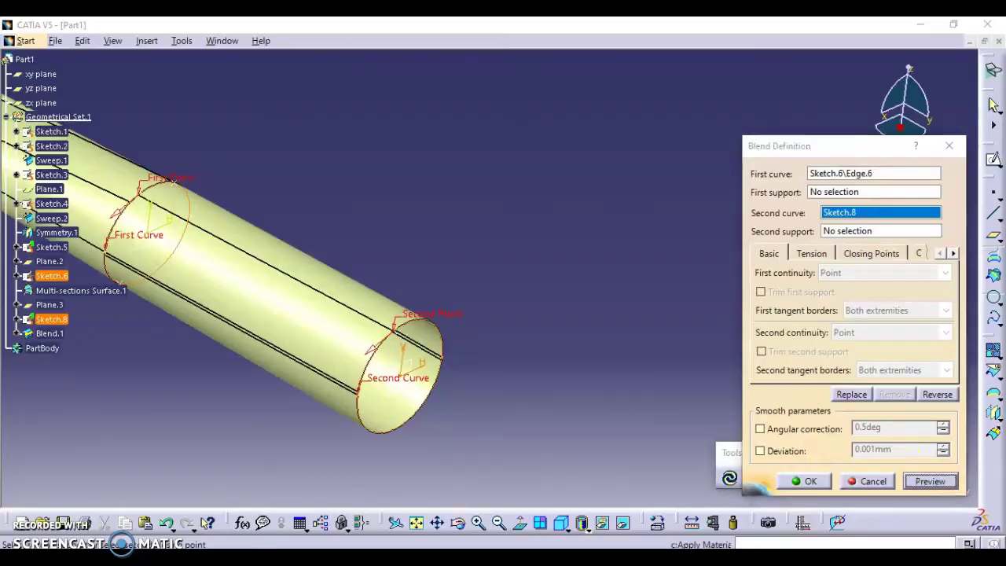
Switch to the workshop PDF, recheck the blend steps and read the instructions for creating the fill feature
{"action": "key", "text": "alt+Tab"}
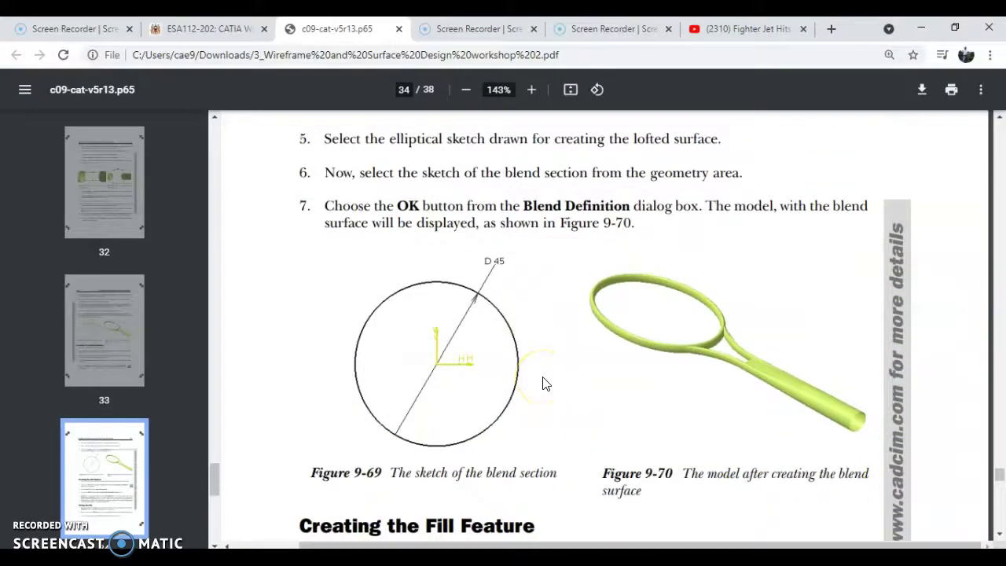
{"action": "scroll", "coordinate": [546, 382], "scroll_direction": "up", "scroll_amount": 1}
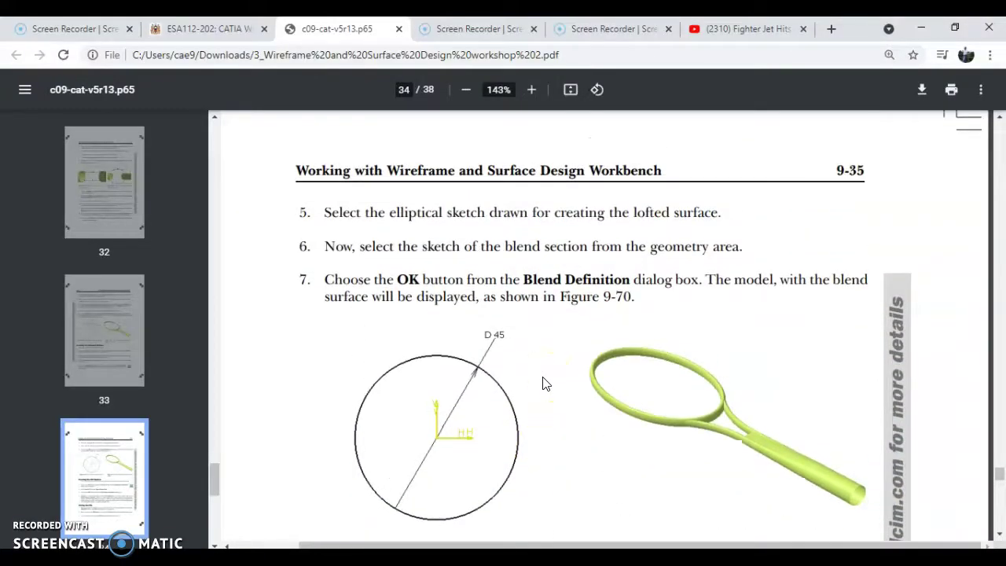
{"action": "scroll", "coordinate": [370, 245], "scroll_direction": "up", "scroll_amount": 7}
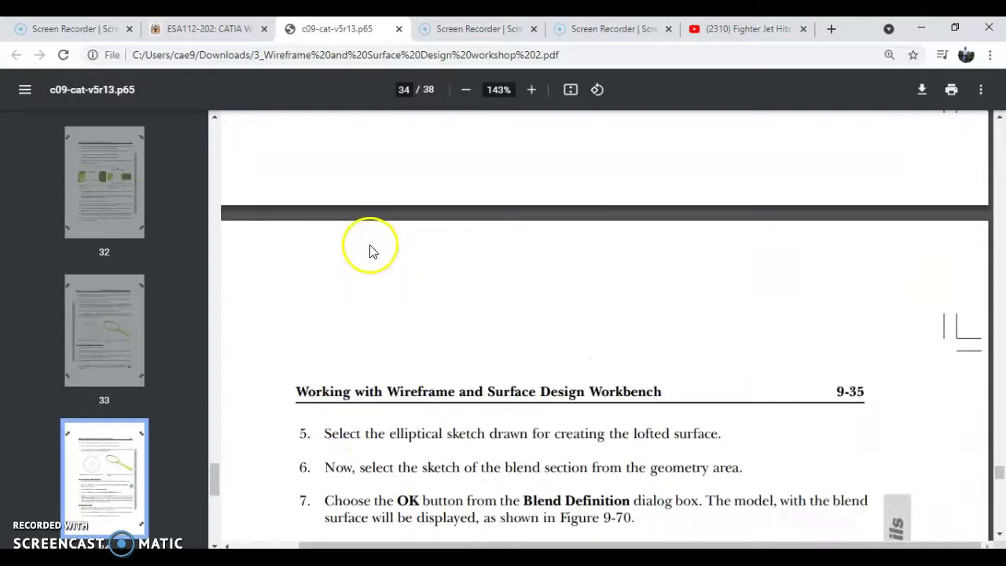
{"action": "scroll", "coordinate": [424, 330], "scroll_direction": "down", "scroll_amount": 4}
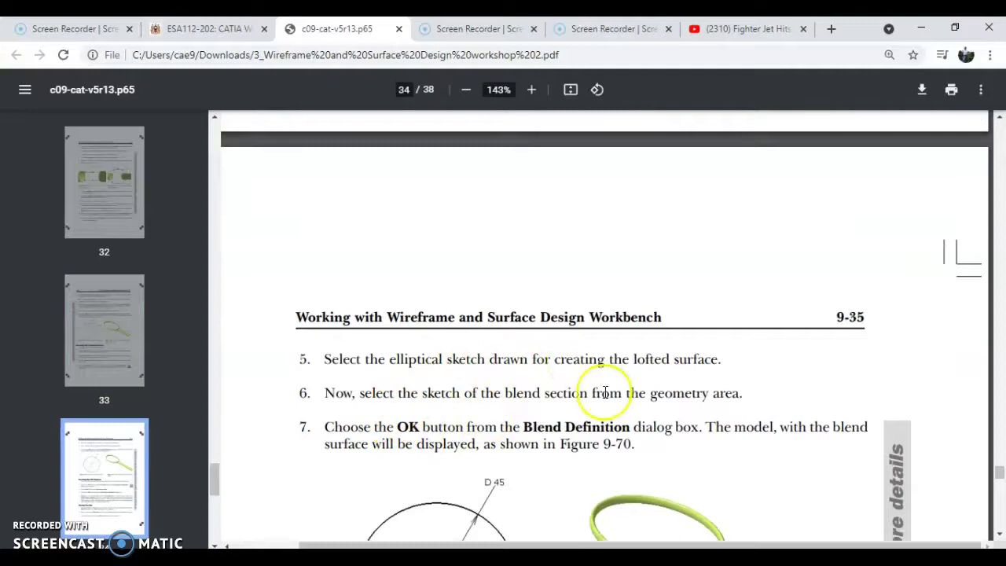
{"action": "scroll", "coordinate": [545, 393], "scroll_direction": "down", "scroll_amount": 2}
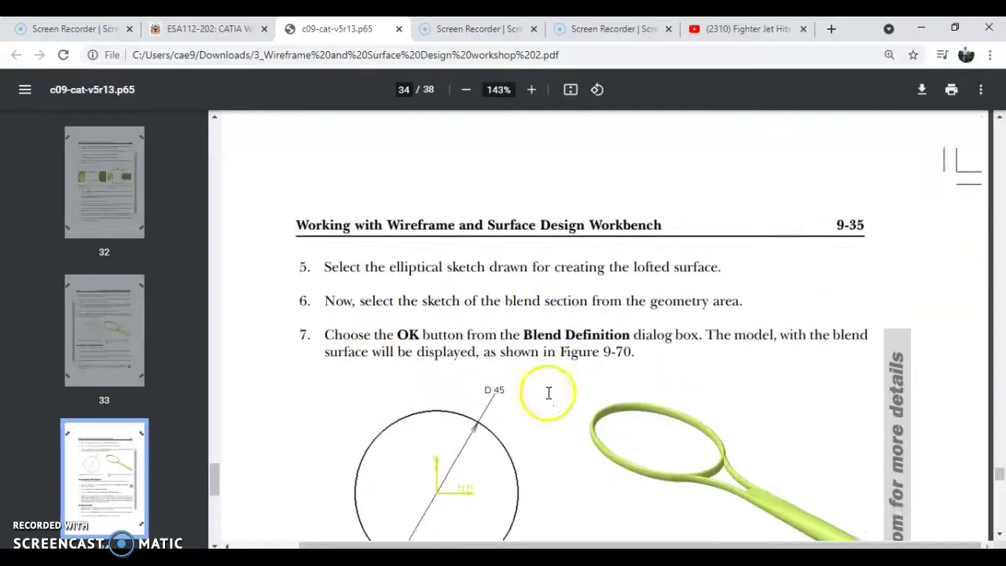
{"action": "scroll", "coordinate": [556, 412], "scroll_direction": "down", "scroll_amount": 4}
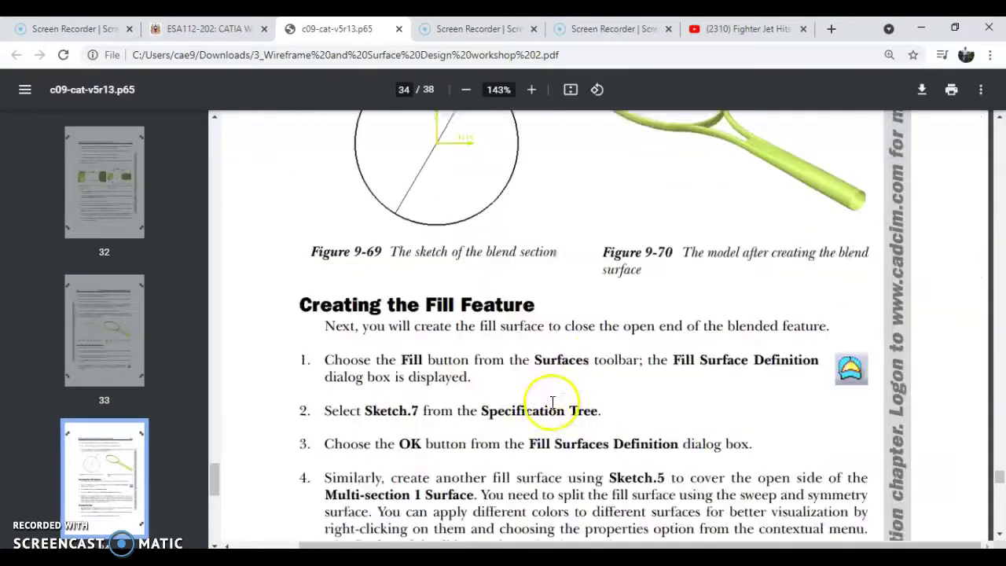
{"action": "scroll", "coordinate": [550, 410], "scroll_direction": "down", "scroll_amount": 1}
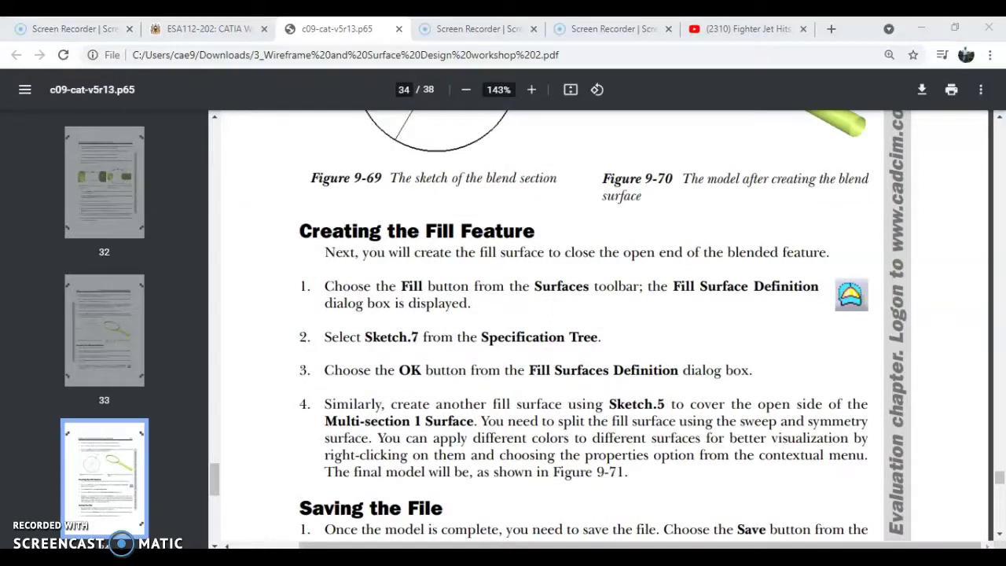
Return to CATIA and create the blended surface between the ellipse in Sketch.6 and the circle in Sketch.8
{"action": "key", "text": "alt+Tab"}
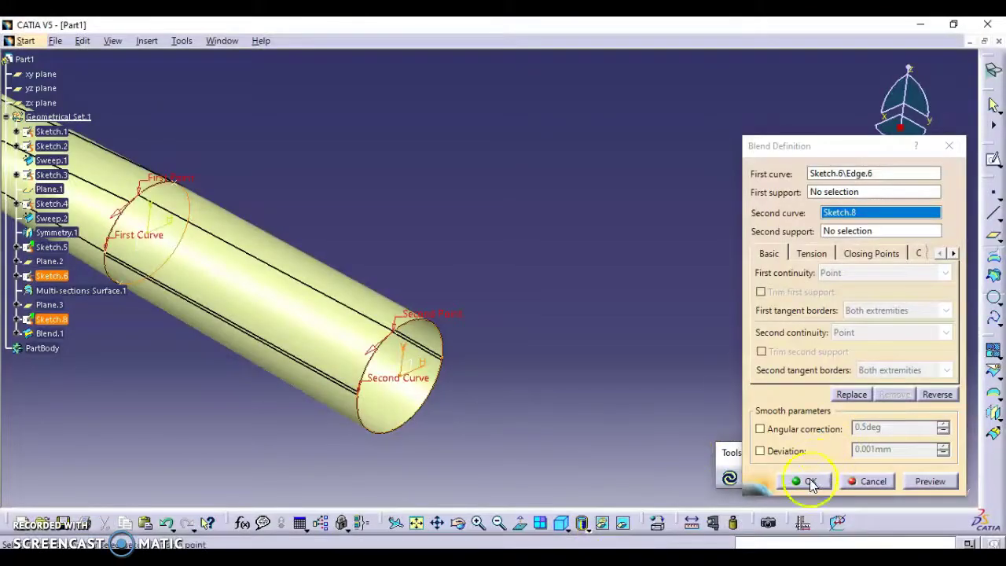
{"action": "left_click", "coordinate": [809, 482]}
{"action": "middle_click_drag", "start_coordinate": [369, 299], "coordinate": [370, 397]}
{"action": "middle_click_drag", "start_coordinate": [323, 317], "coordinate": [482, 432]}
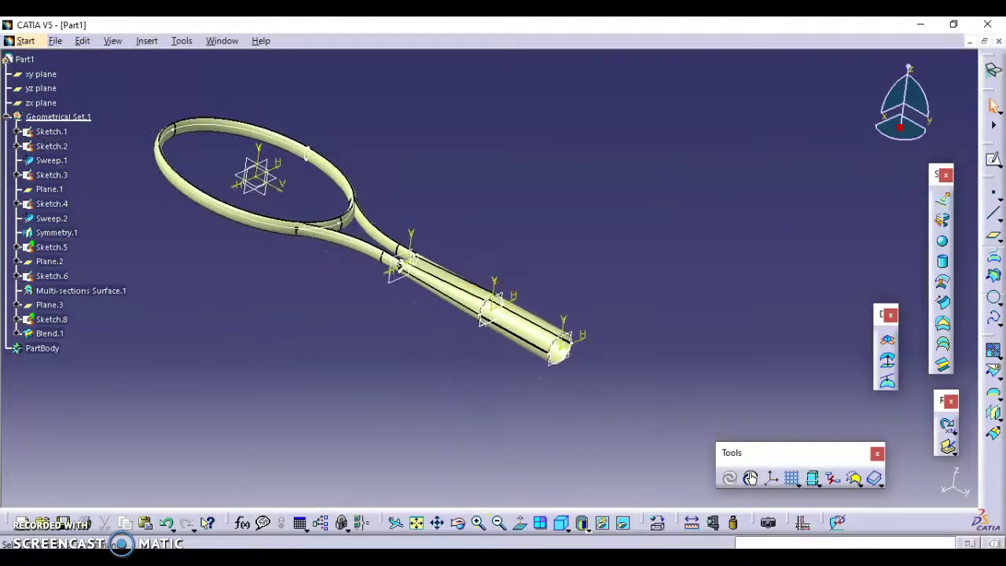
Create a fill surface closing the handle's open end in CATIA, consulting the fill steps and Figure 9-71 in the workshop PDF
{"action": "key", "text": "alt+Tab"}
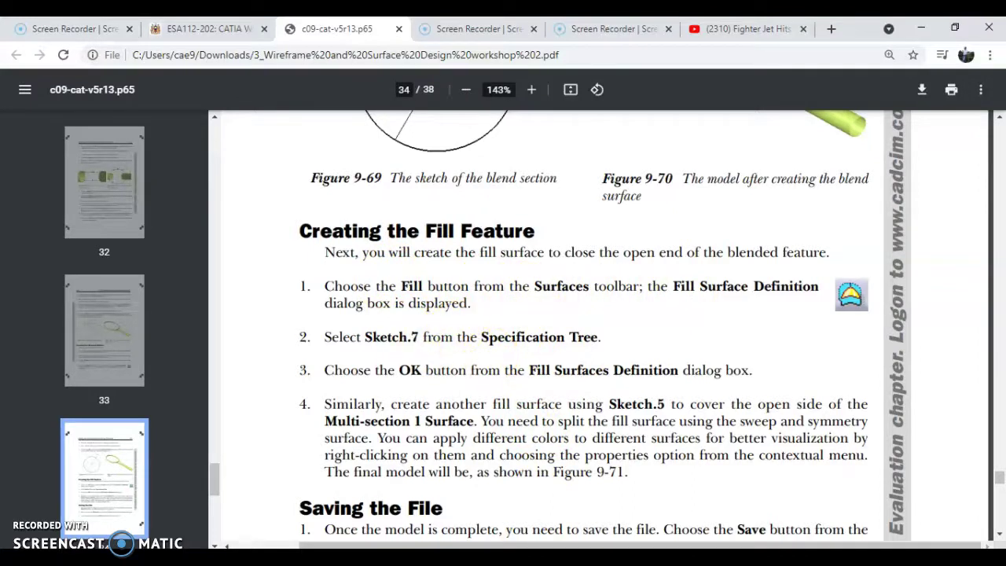
{"action": "key", "text": "alt+Tab"}
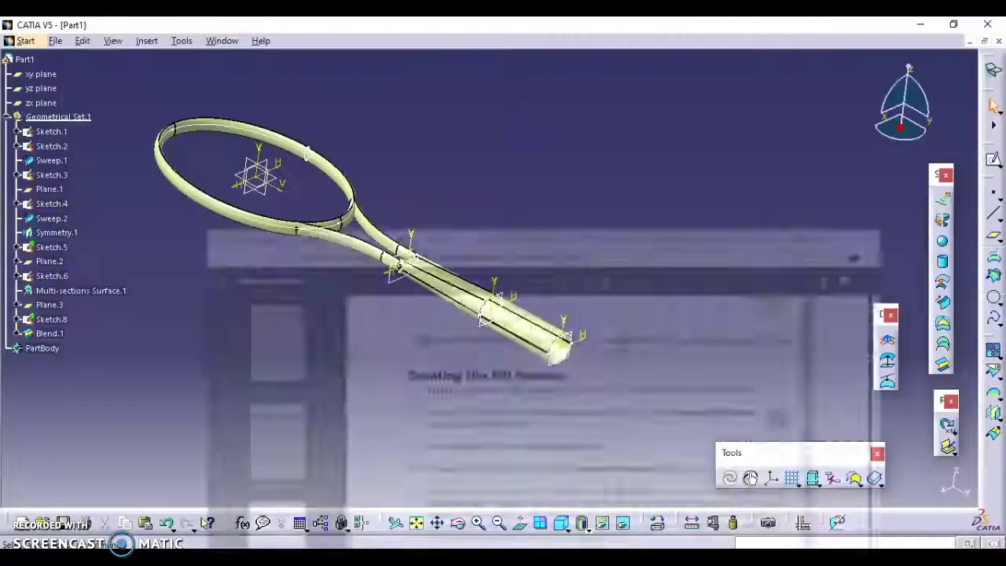
{"action": "left_click", "coordinate": [942, 320]}
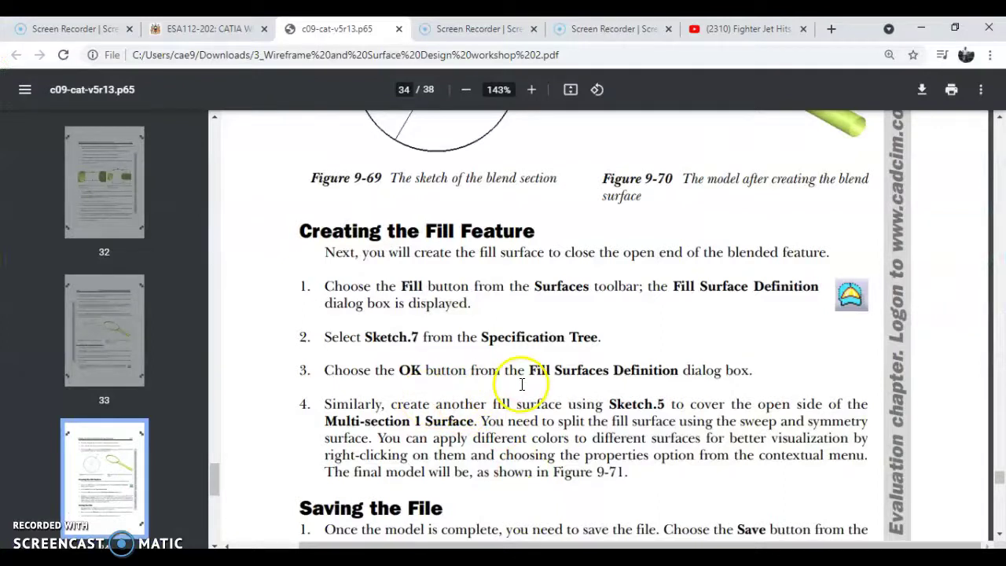
{"action": "scroll", "coordinate": [516, 383], "scroll_direction": "down", "scroll_amount": 2}
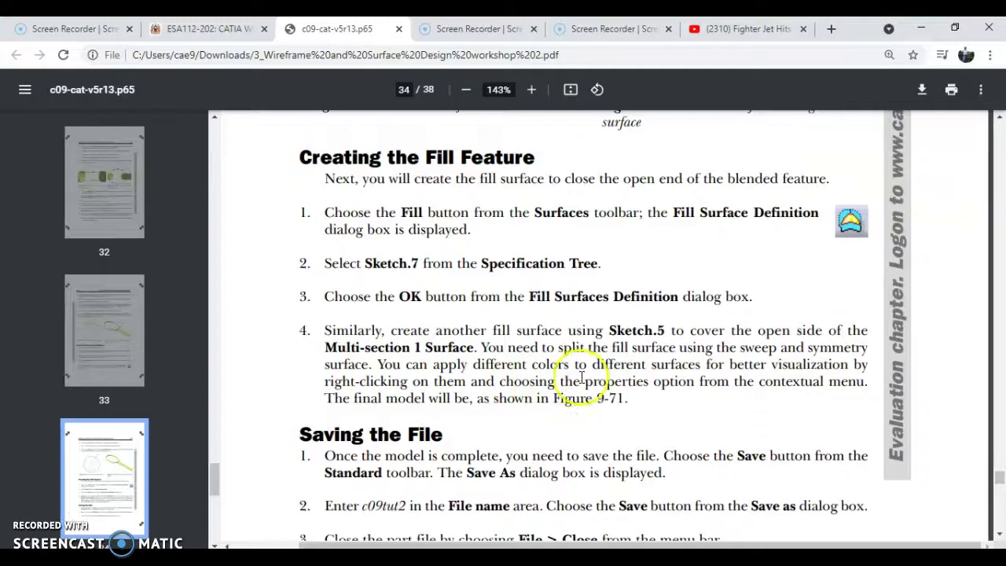
{"action": "scroll", "coordinate": [680, 391], "scroll_direction": "down", "scroll_amount": 10}
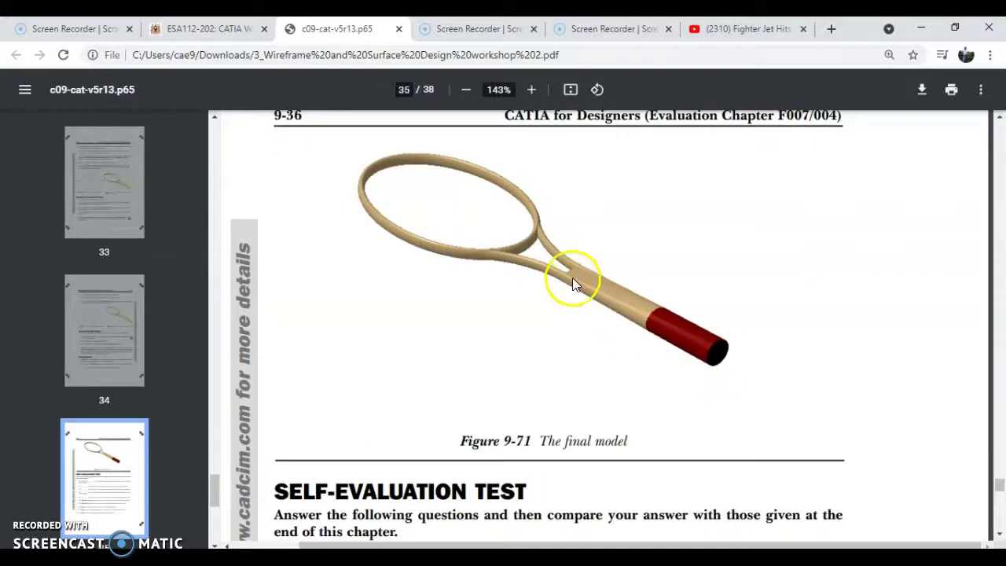
{"action": "key", "text": "alt+Tab"}
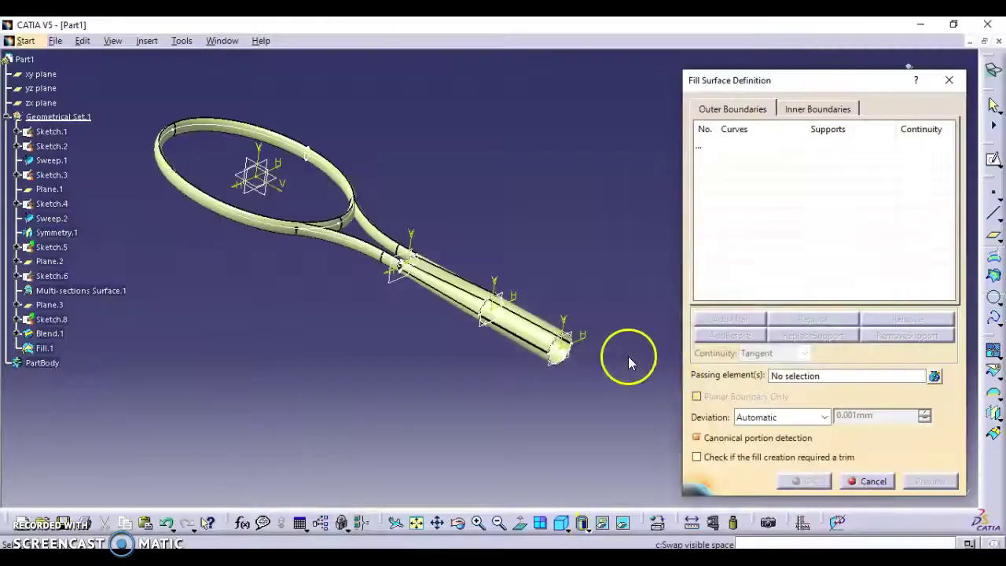
{"action": "left_click", "coordinate": [561, 359]}
{"action": "left_click", "coordinate": [925, 481]}
{"action": "left_click", "coordinate": [806, 481]}
{"action": "middle_click_drag", "start_coordinate": [343, 340], "coordinate": [550, 318]}
{"action": "middle_click_drag", "start_coordinate": [414, 389], "coordinate": [758, 268]}
{"action": "middle_click_drag", "start_coordinate": [568, 345], "coordinate": [572, 259]}
{"action": "middle_click_drag", "start_coordinate": [709, 299], "coordinate": [649, 350]}
{"action": "middle_click_drag", "start_coordinate": [502, 384], "coordinate": [510, 348]}
{"action": "left_click", "coordinate": [759, 349]}
{"action": "left_click", "coordinate": [945, 328]}
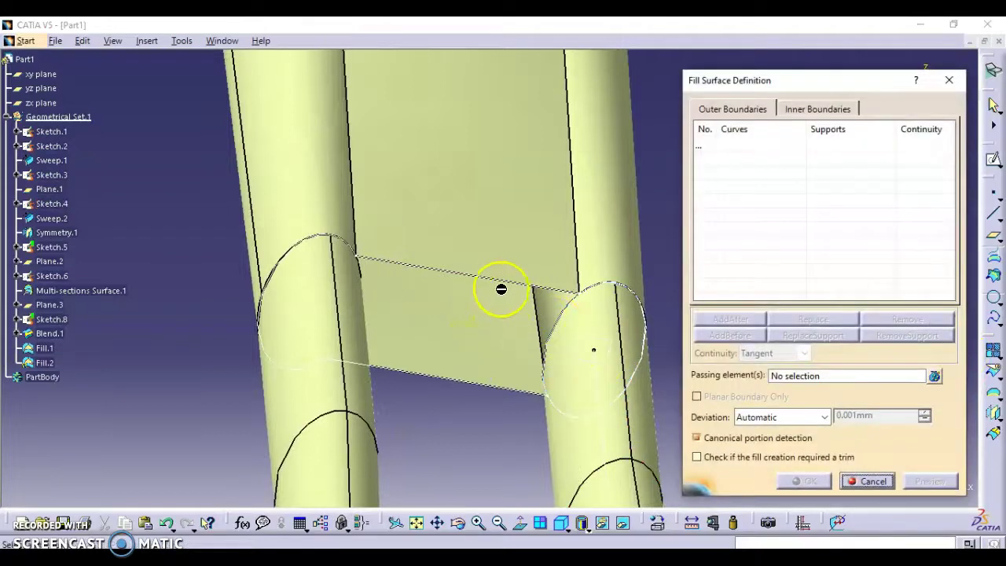
{"action": "mouse_move", "coordinate": [453, 411]}
{"action": "middle_mouse_down"}
{"action": "mouse_move", "coordinate": [403, 356]}
{"action": "mouse_move", "coordinate": [588, 273]}
{"action": "mouse_move", "coordinate": [520, 285]}
{"action": "middle_mouse_up"}
{"action": "left_click", "coordinate": [450, 258]}
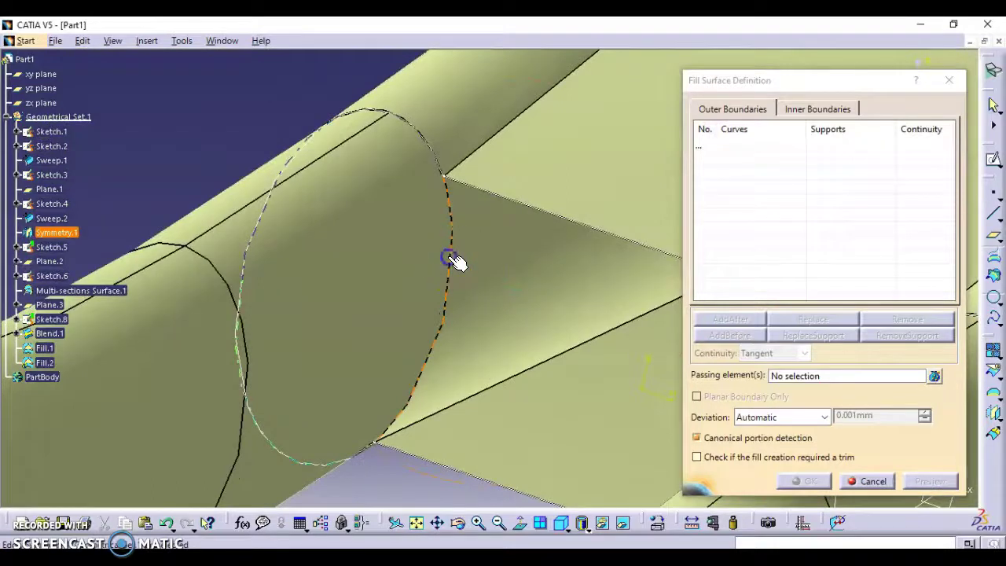
{"action": "left_click", "coordinate": [475, 190]}
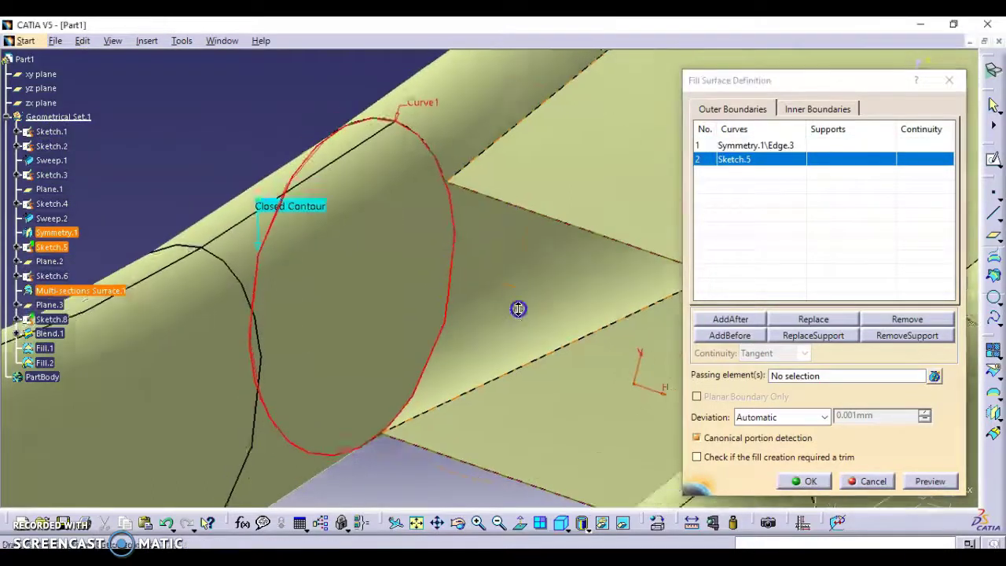
{"action": "middle_click_drag", "start_coordinate": [518, 308], "coordinate": [682, 417]}
{"action": "middle_click_drag", "start_coordinate": [500, 360], "coordinate": [396, 345]}
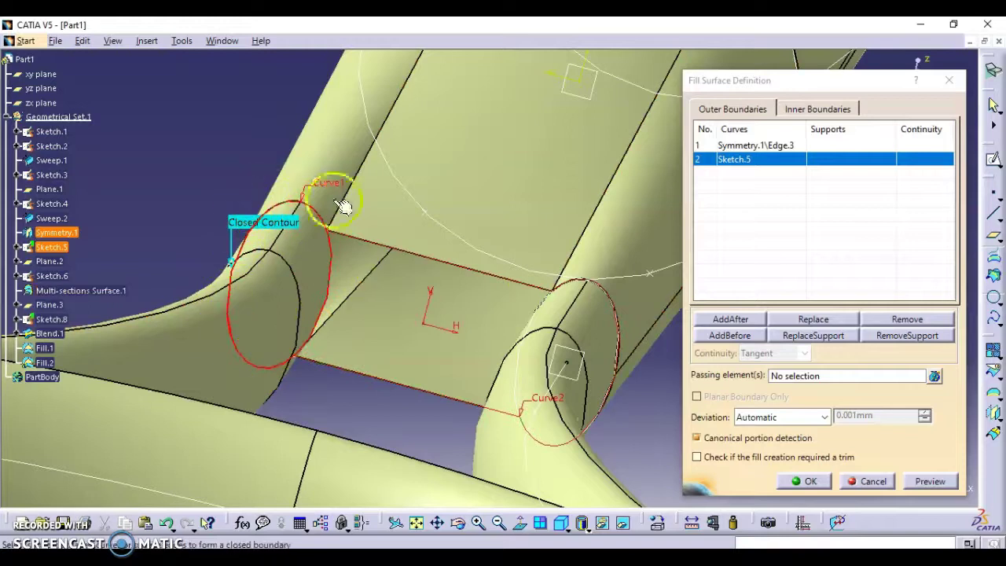
{"action": "left_click", "coordinate": [874, 482]}
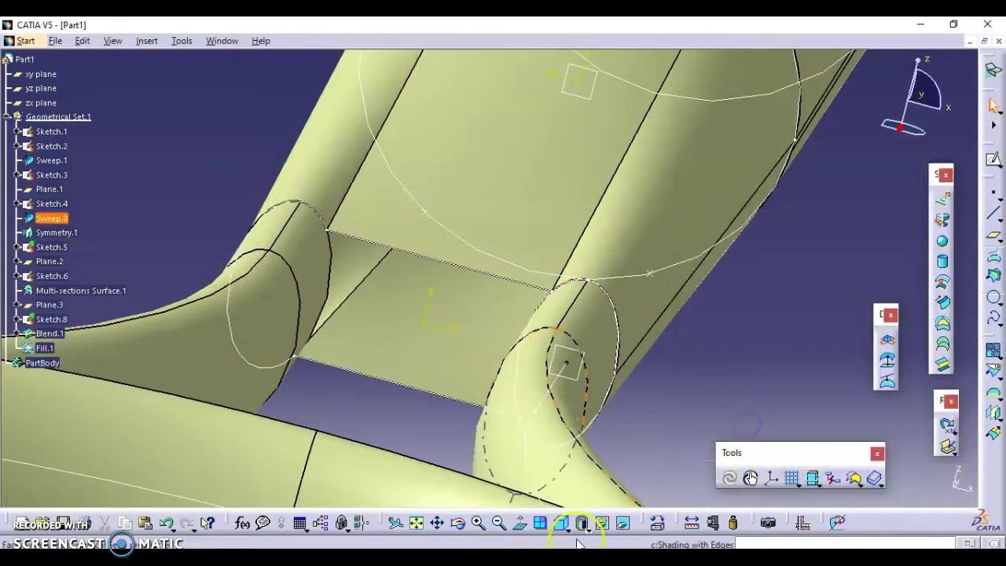
Check the fill instructions in the workshop PDF and, back in CATIA, fill Sketch.5 to cover the multi-sections surface's open side
{"action": "key", "text": "alt+Tab"}
{"action": "scroll", "coordinate": [519, 422], "scroll_direction": "up", "scroll_amount": 6}
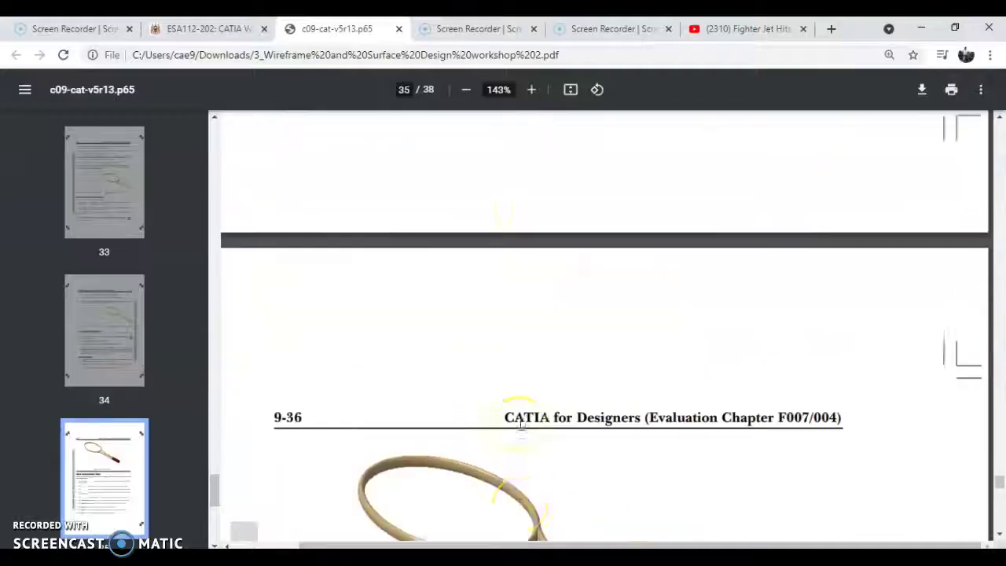
{"action": "scroll", "coordinate": [440, 370], "scroll_direction": "up", "scroll_amount": 4}
{"action": "left_click", "coordinate": [366, 314]}
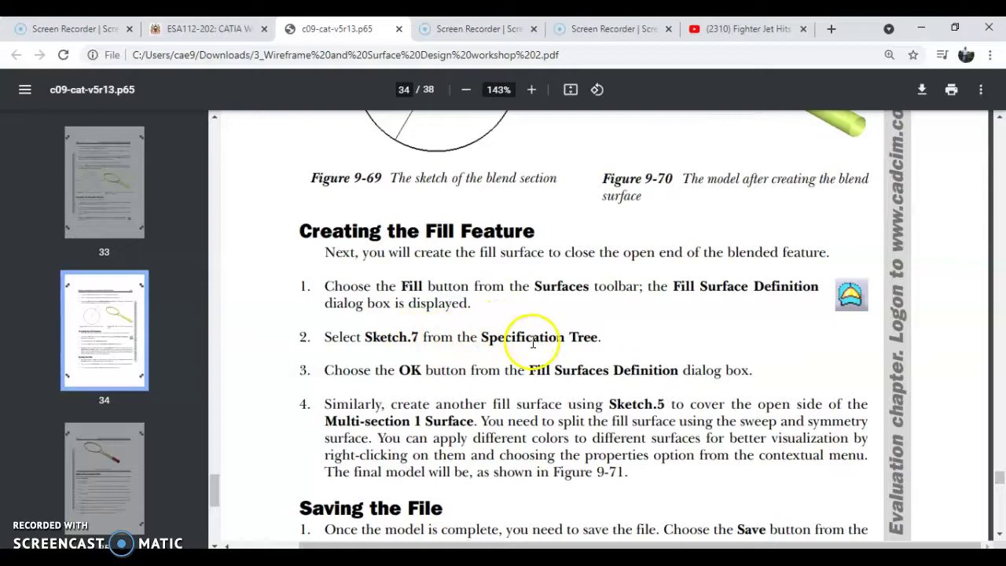
{"action": "left_click", "coordinate": [920, 29]}
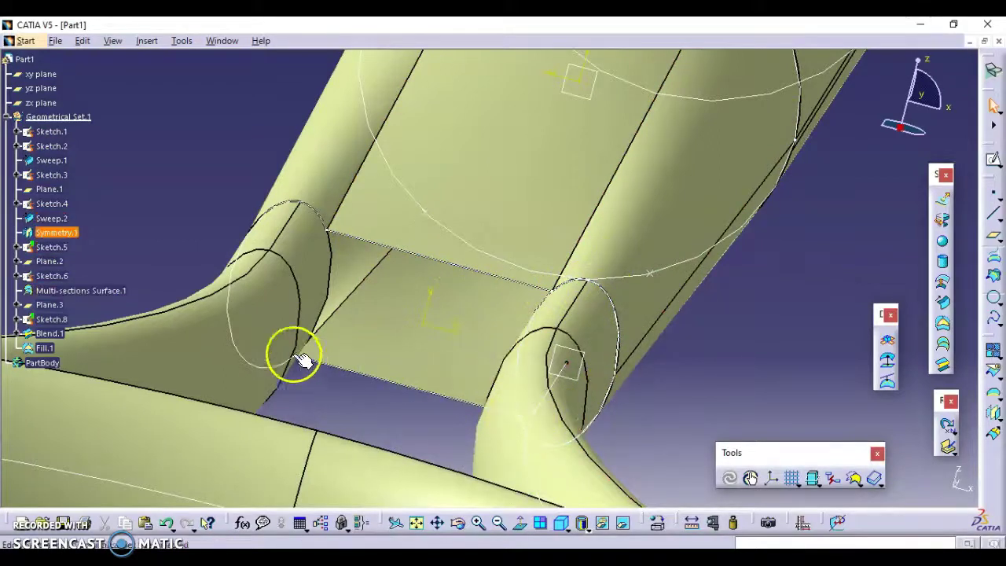
{"action": "left_click", "coordinate": [942, 322]}
{"action": "left_click", "coordinate": [532, 290]}
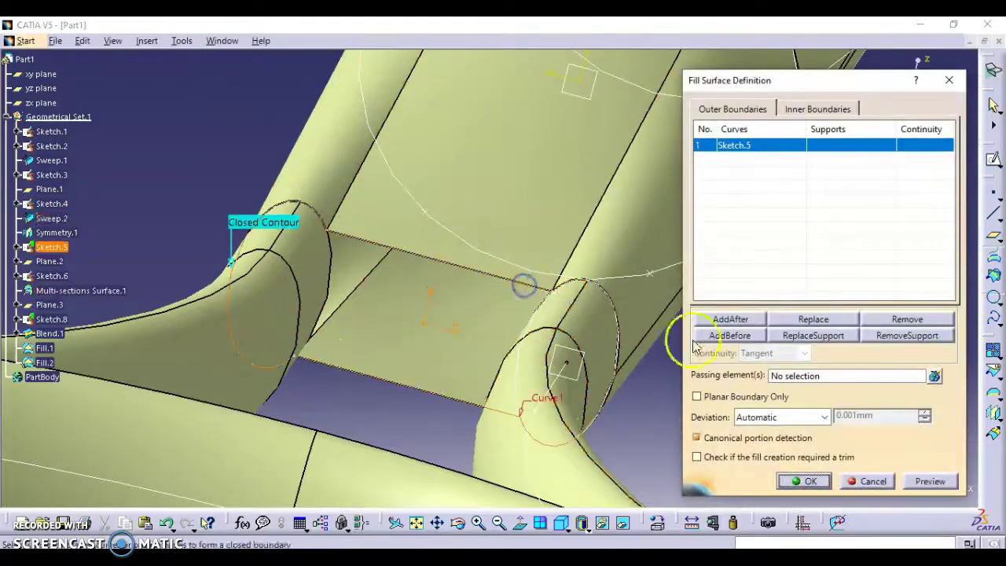
{"action": "left_click", "coordinate": [928, 481]}
{"action": "left_click", "coordinate": [804, 481]}
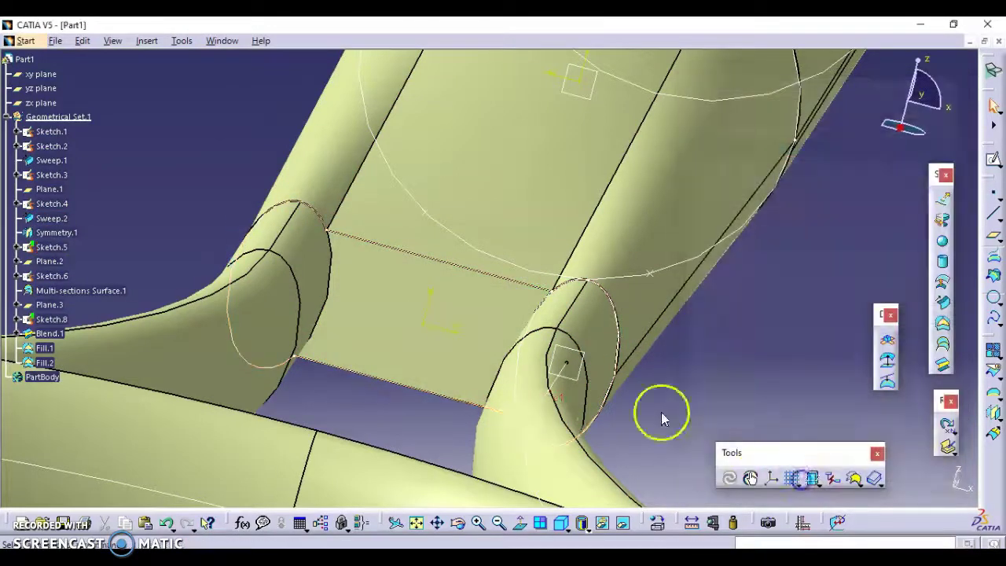
View the whole racket isometrically, compare it with Figure 9-71 in the workshop PDF, and return to CATIA
{"action": "middle_click_drag", "start_coordinate": [373, 329], "coordinate": [482, 367]}
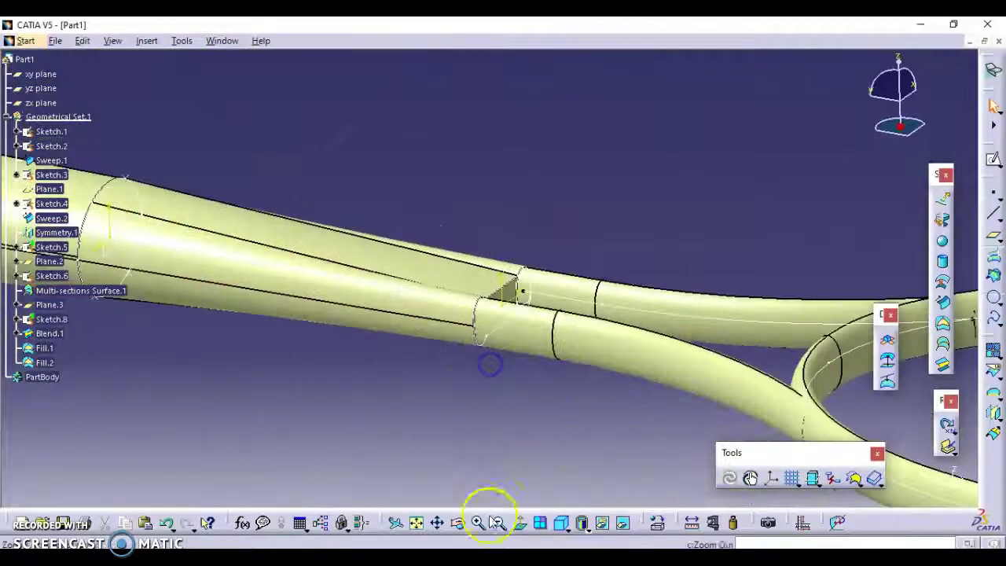
{"action": "left_click", "coordinate": [415, 523]}
{"action": "left_click", "coordinate": [559, 522]}
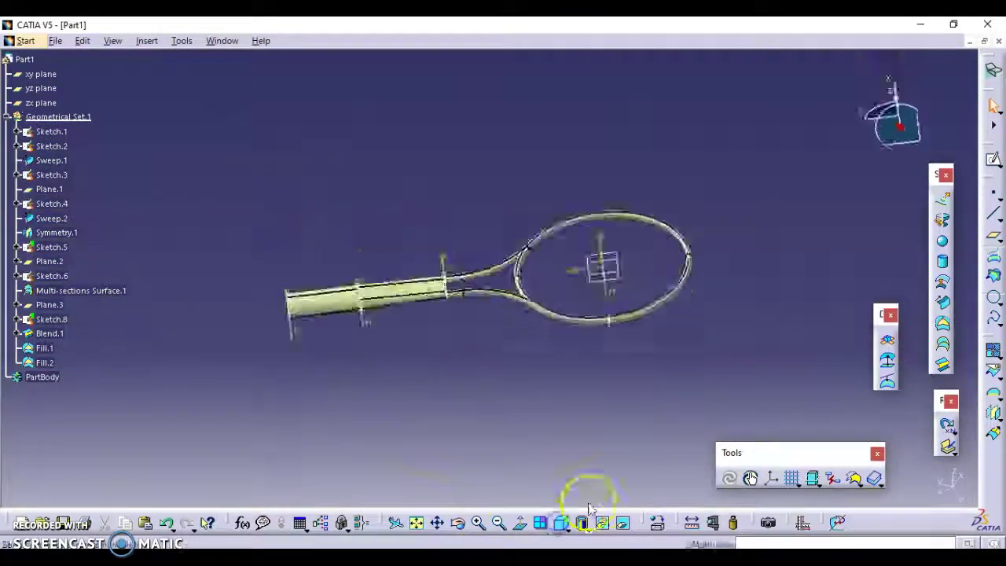
{"action": "left_click", "coordinate": [584, 557]}
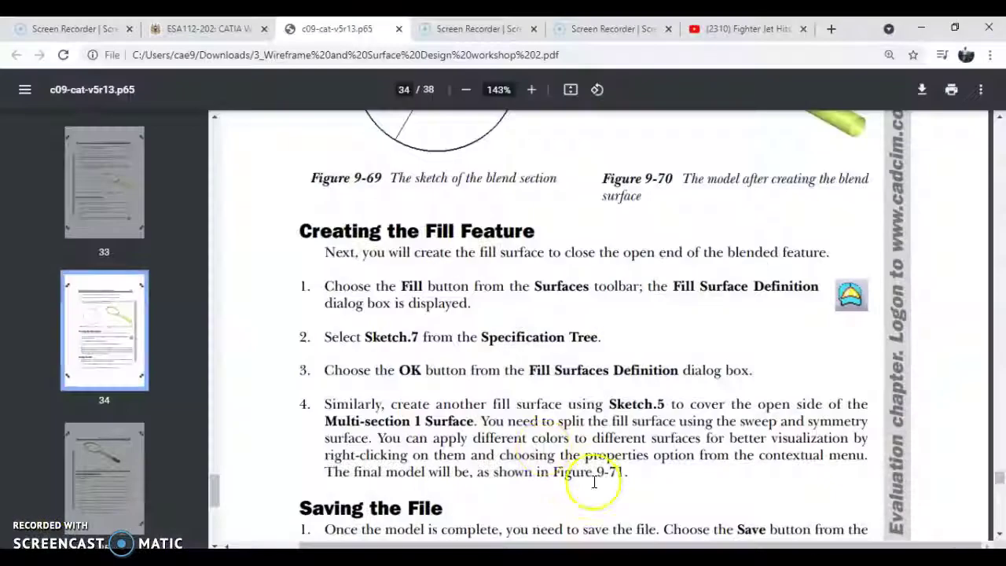
{"action": "scroll", "coordinate": [498, 432], "scroll_direction": "down", "scroll_amount": 4}
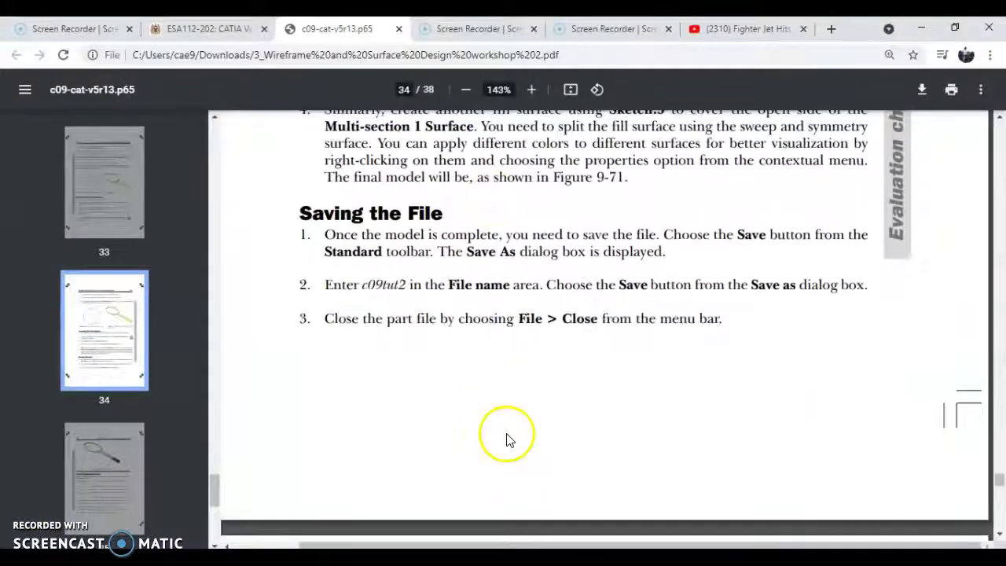
{"action": "scroll", "coordinate": [506, 438], "scroll_direction": "down", "scroll_amount": 8}
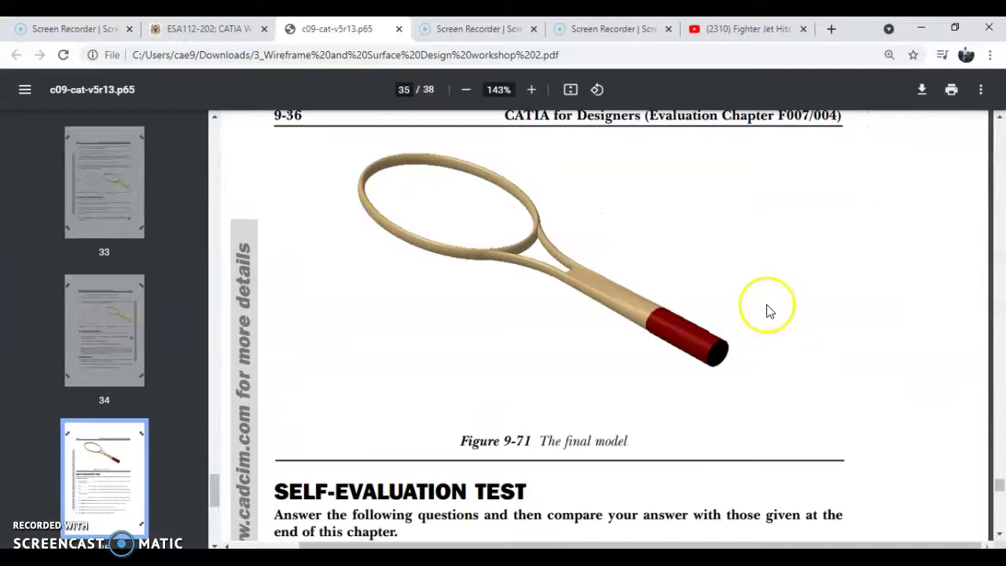
{"action": "scroll", "coordinate": [768, 310], "scroll_direction": "down", "scroll_amount": 2}
{"action": "left_click", "coordinate": [928, 29]}
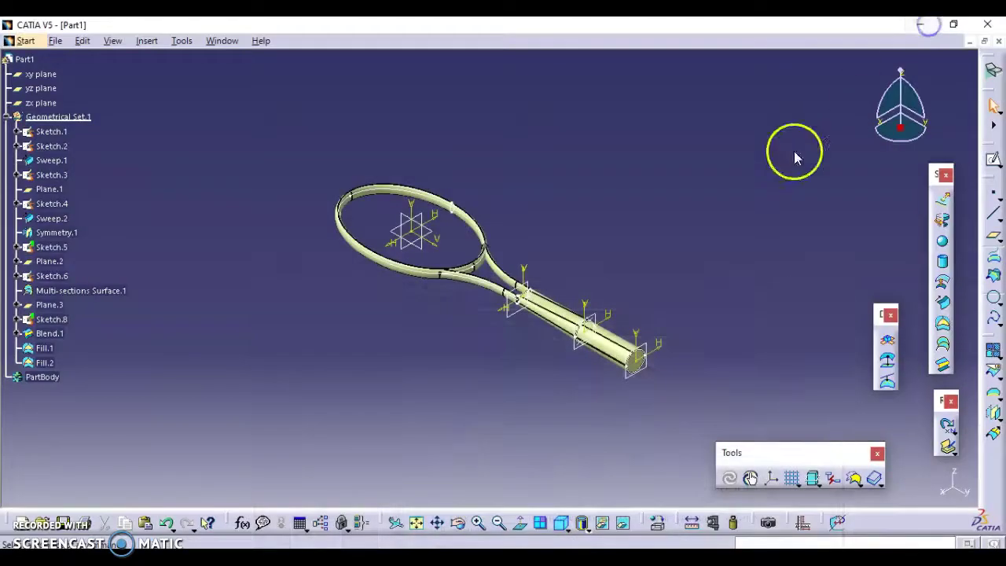
Examine the handle's blended grip and its section boundaries at Sketch.6 and Sketch.5
{"action": "middle_click_drag", "start_coordinate": [530, 413], "coordinate": [562, 336]}
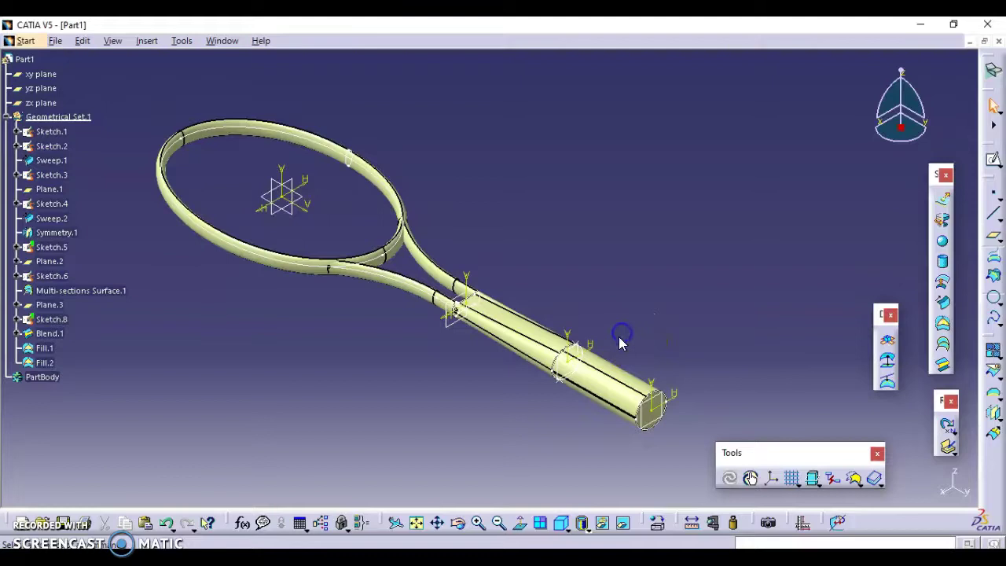
{"action": "middle_click_drag", "start_coordinate": [539, 456], "coordinate": [594, 401]}
{"action": "middle_click_drag", "start_coordinate": [594, 401], "coordinate": [553, 374]}
{"action": "middle_click_drag", "start_coordinate": [728, 386], "coordinate": [663, 373]}
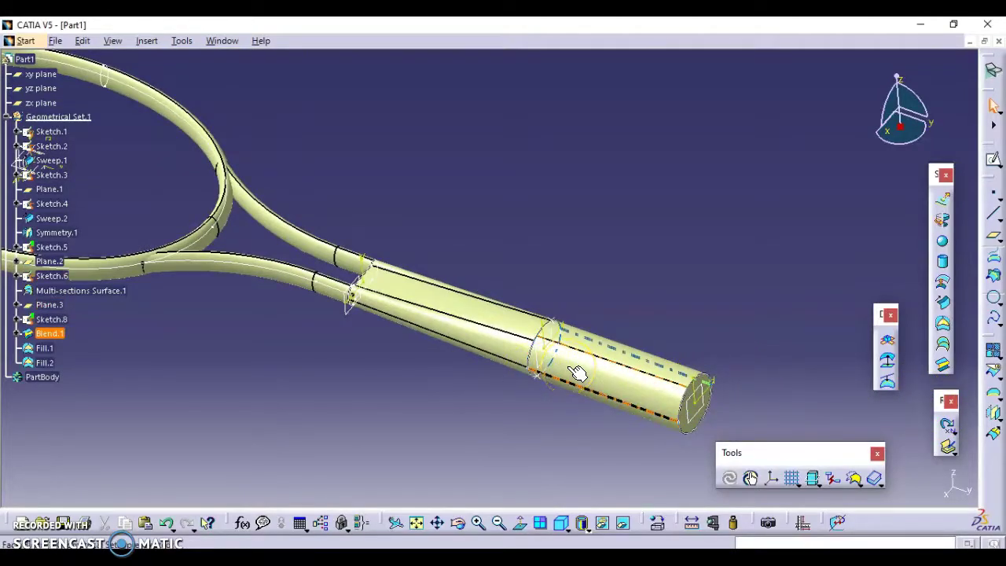
{"action": "left_click", "coordinate": [536, 358]}
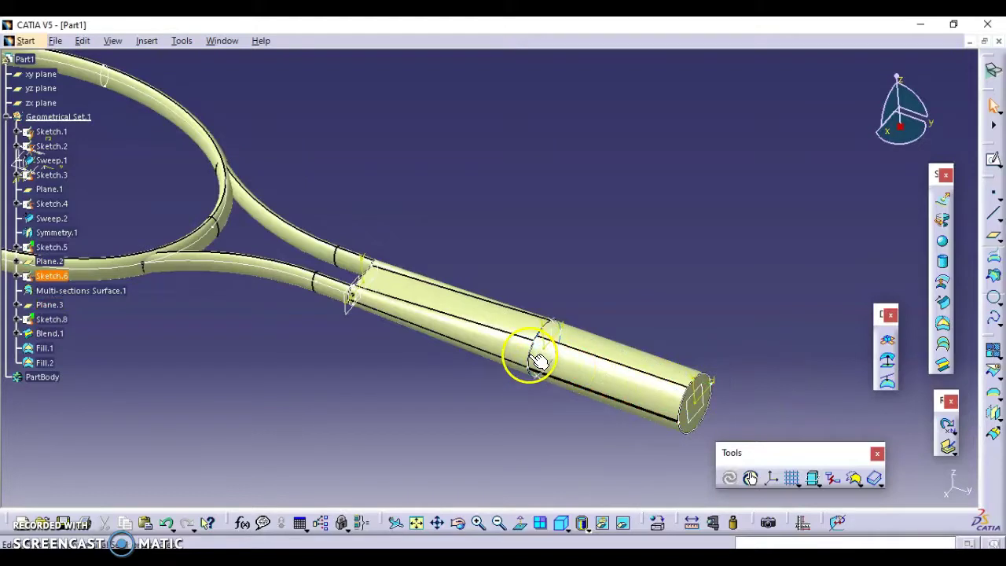
{"action": "left_click", "coordinate": [363, 288]}
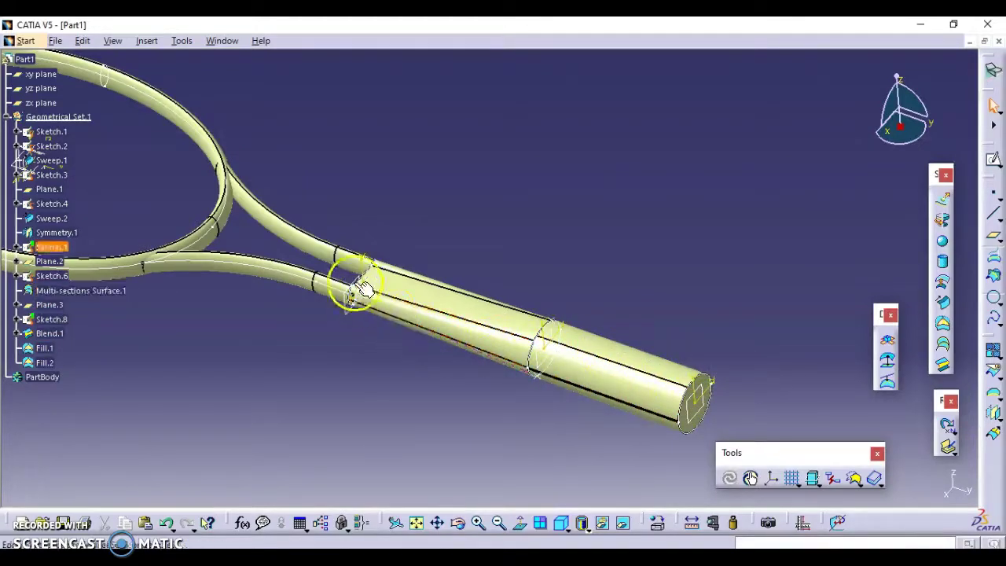
{"action": "left_click", "coordinate": [367, 261]}
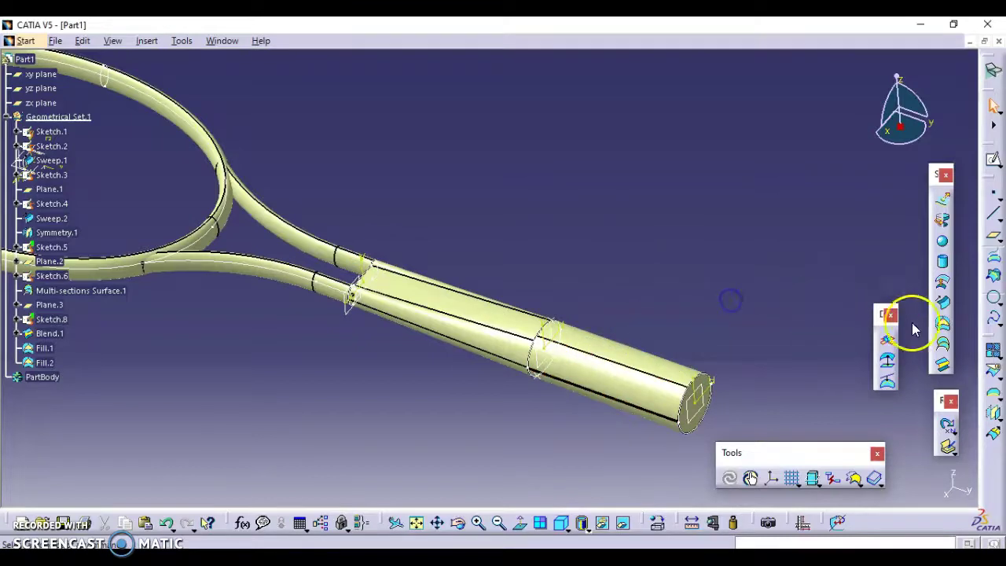
Join Fill.1, Blend.1, Multi-sections Surface.1 and Fill.2 into one handle surface with a 0.001 mm merging distance
{"action": "left_click", "coordinate": [992, 351]}
{"action": "middle_click_drag", "start_coordinate": [512, 262], "coordinate": [385, 167]}
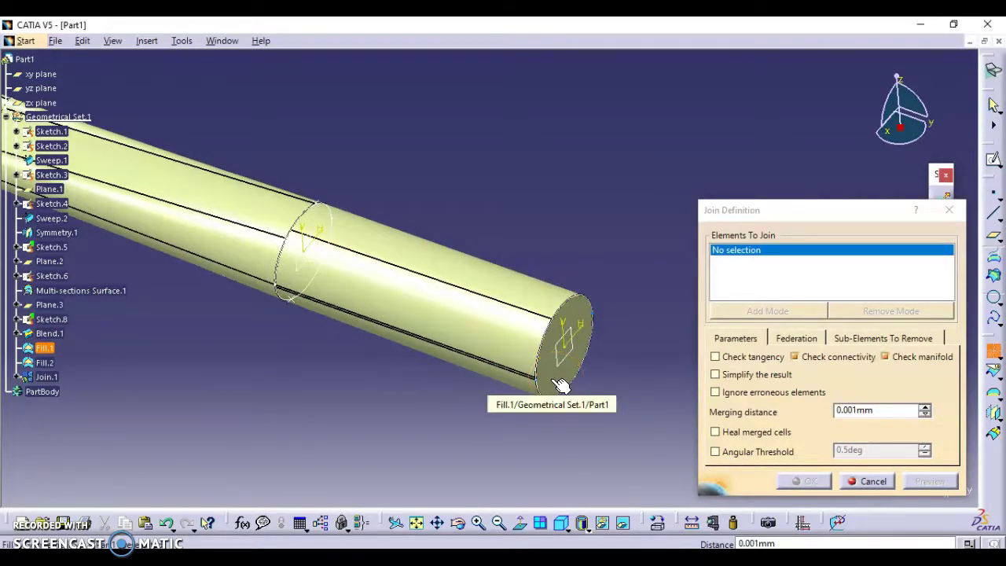
{"action": "left_click", "coordinate": [560, 384]}
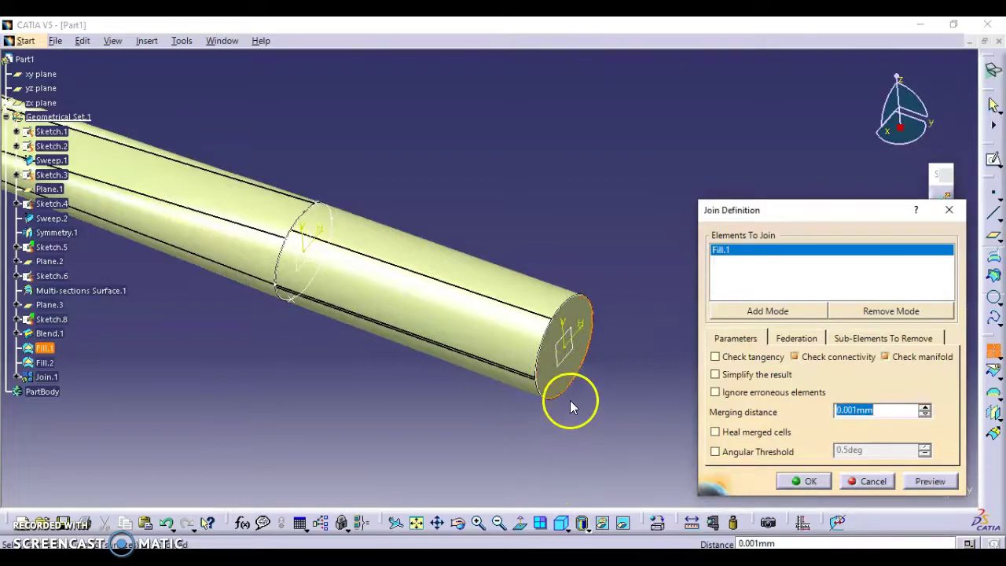
{"action": "left_click", "coordinate": [478, 317]}
{"action": "middle_click_drag", "start_coordinate": [348, 395], "coordinate": [435, 369]}
{"action": "left_click", "coordinate": [414, 356]}
{"action": "middle_click_drag", "start_coordinate": [272, 390], "coordinate": [521, 401]}
{"action": "left_click", "coordinate": [522, 401]}
{"action": "middle_click_drag", "start_coordinate": [658, 461], "coordinate": [538, 381]}
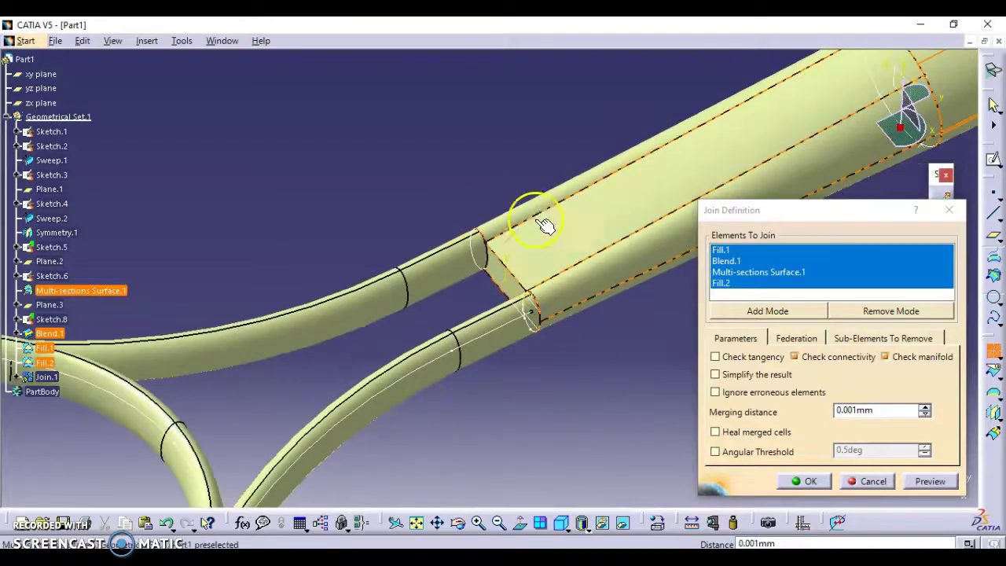
{"action": "left_click", "coordinate": [929, 485]}
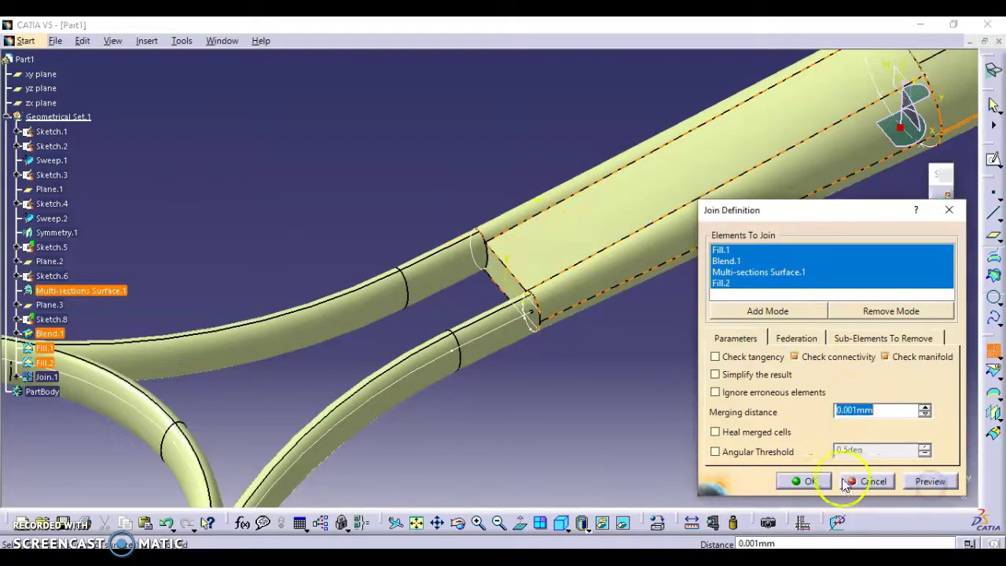
{"action": "left_click", "coordinate": [810, 480]}
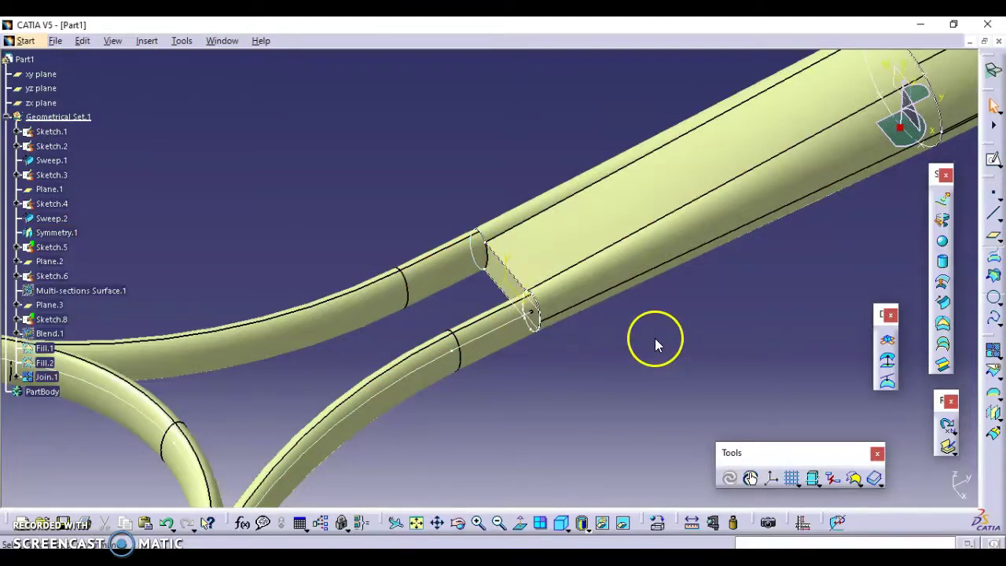
Switch to the Part Design workbench, convert the joined handle surface Join.1 into a solid with Close Surface, and hide Join.1
{"action": "middle_click_drag", "start_coordinate": [542, 437], "coordinate": [589, 308]}
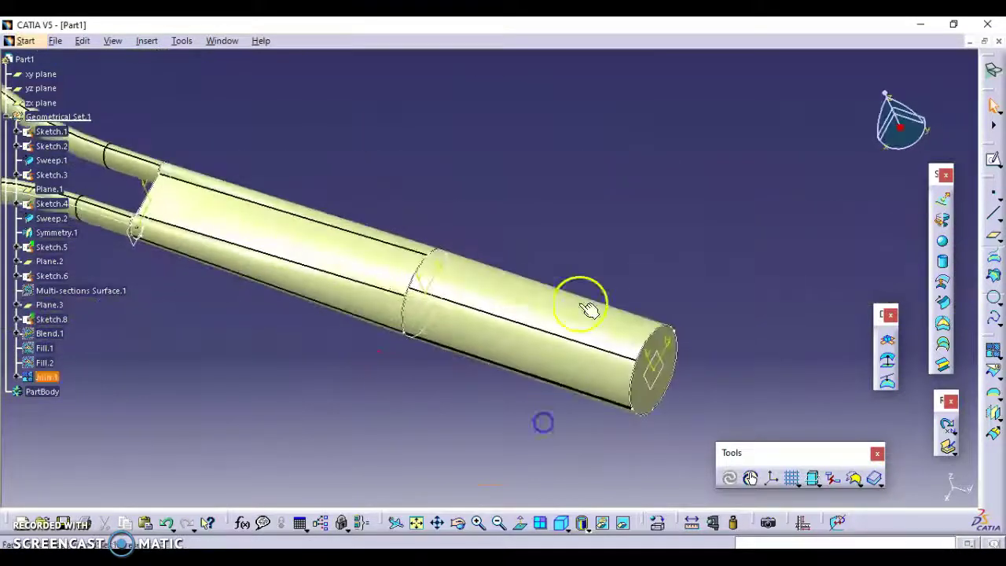
{"action": "left_click", "coordinate": [26, 43]}
{"action": "mouse_move", "coordinate": [78, 106]}
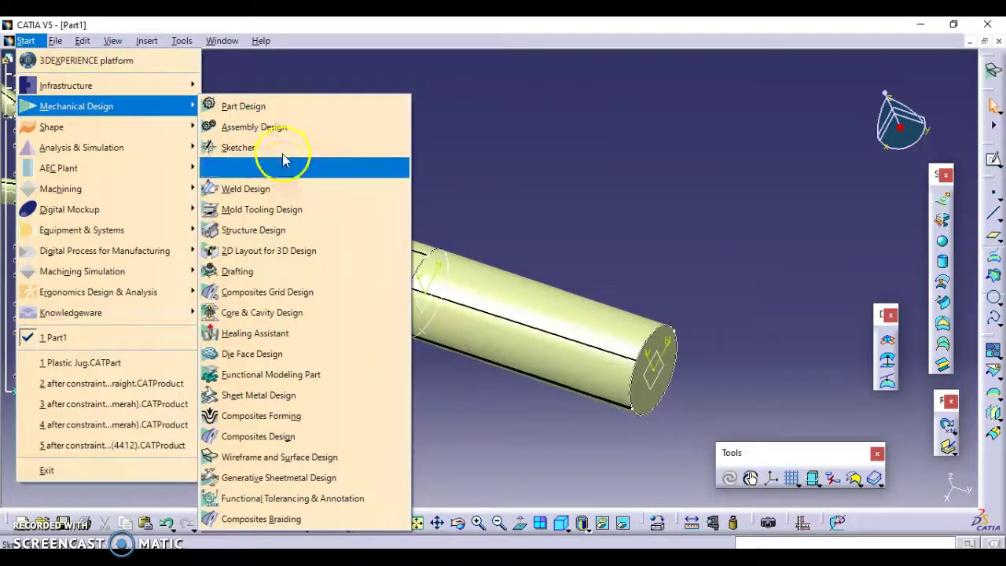
{"action": "left_click", "coordinate": [282, 105]}
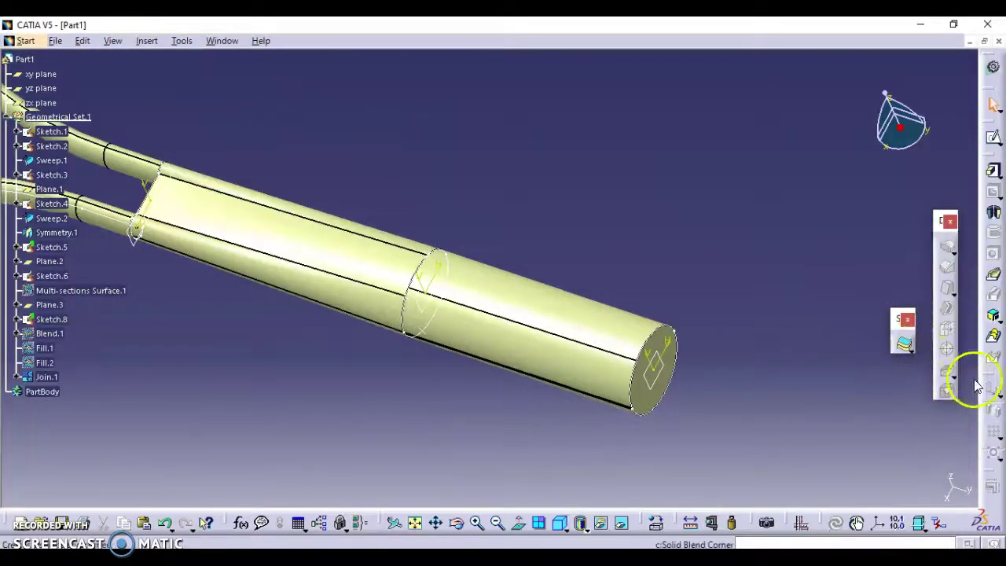
{"action": "left_click", "coordinate": [912, 350]}
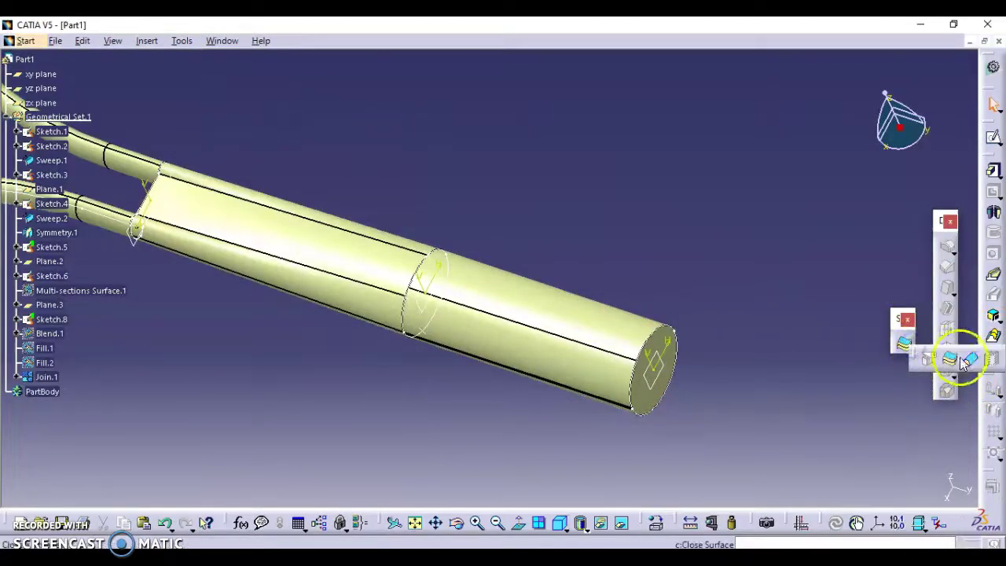
{"action": "left_click", "coordinate": [599, 324]}
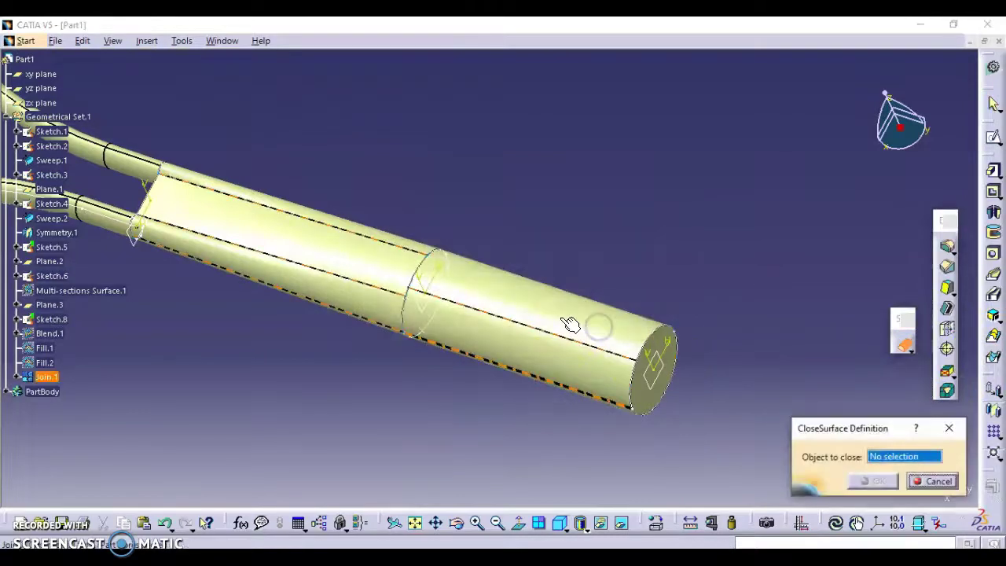
{"action": "left_click", "coordinate": [880, 481]}
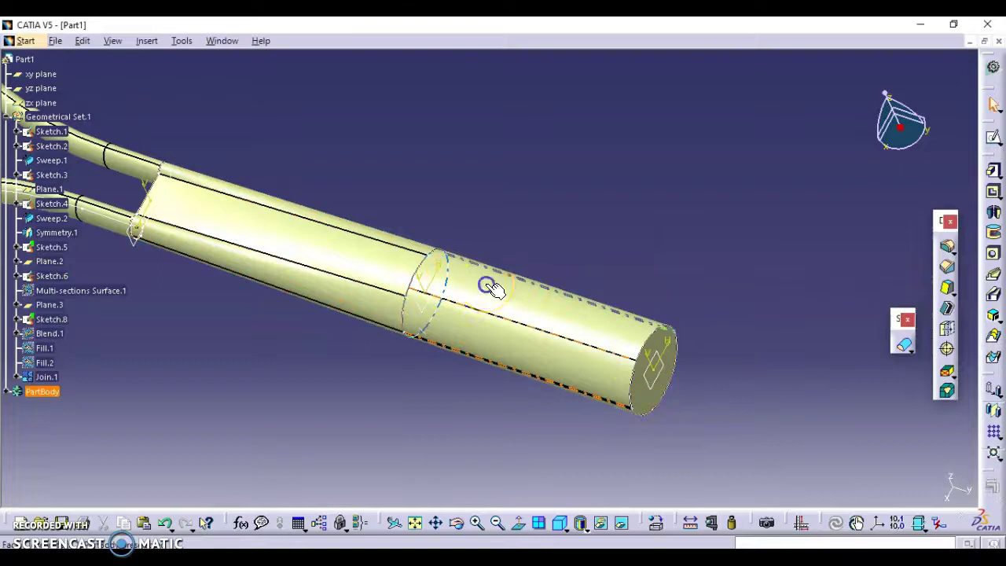
{"action": "right_click", "coordinate": [49, 375]}
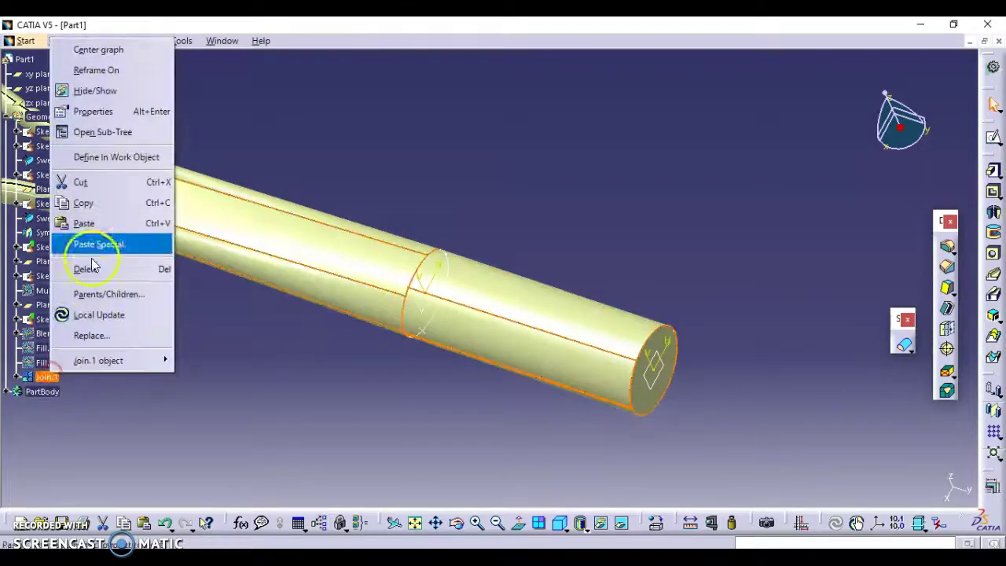
{"action": "left_click", "coordinate": [108, 93]}
Convert the two throat arm surfaces, Sweep.2 and its mirrored copy Symmetry.1, into solids with Close Surface
{"action": "middle_click_drag", "start_coordinate": [444, 308], "coordinate": [615, 250]}
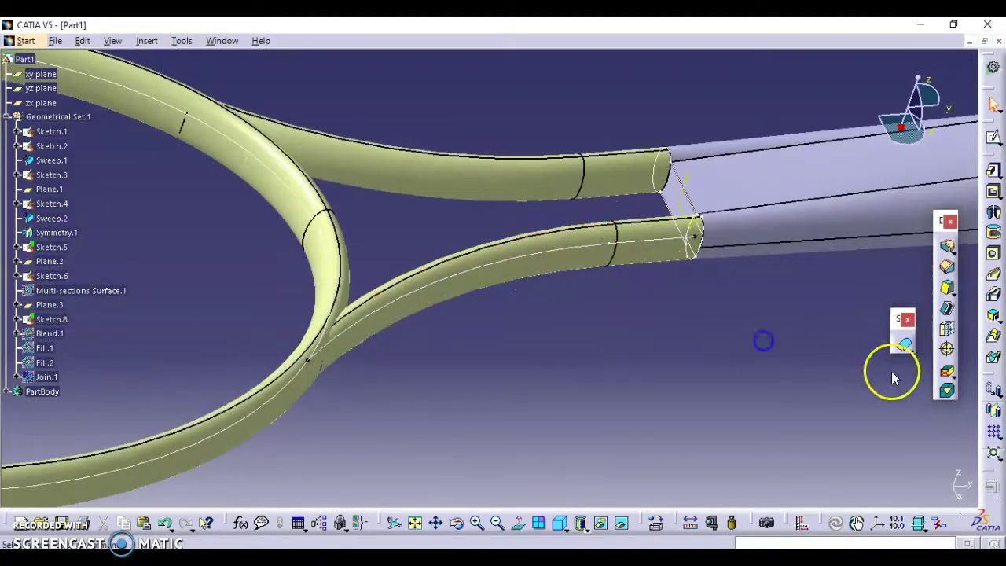
{"action": "left_click", "coordinate": [903, 346]}
{"action": "left_click", "coordinate": [653, 247]}
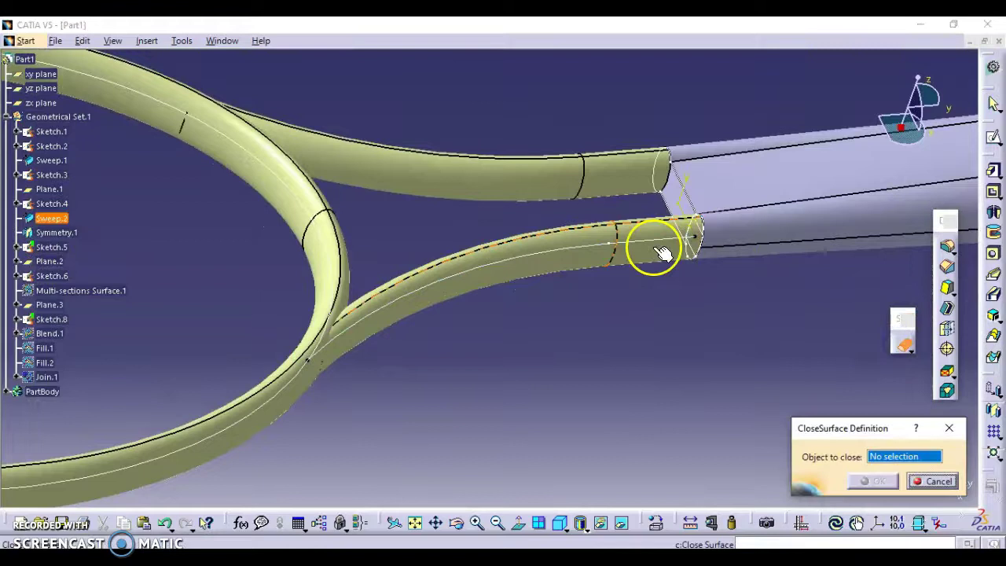
{"action": "left_click", "coordinate": [871, 480]}
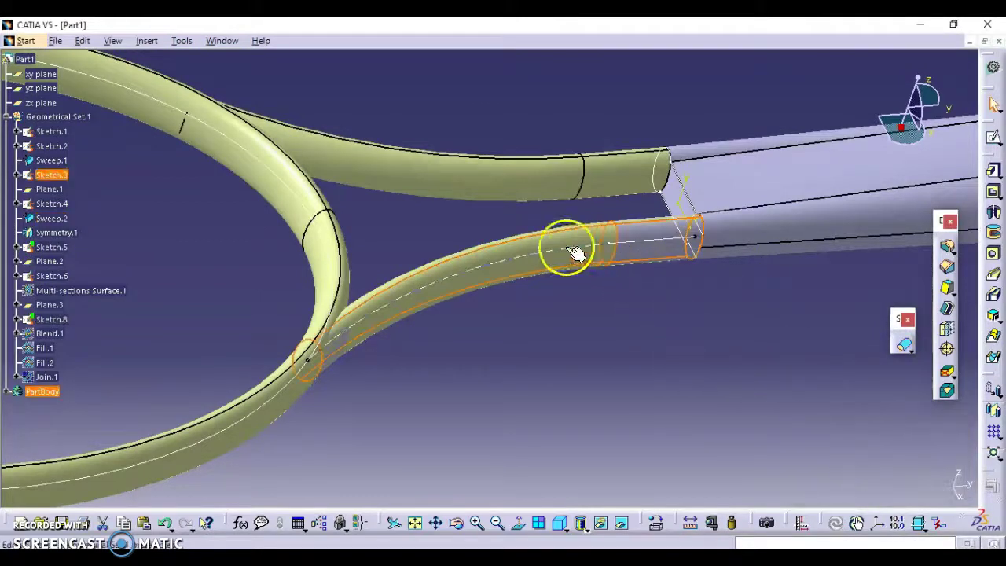
{"action": "left_click", "coordinate": [903, 346]}
{"action": "left_click", "coordinate": [617, 175]}
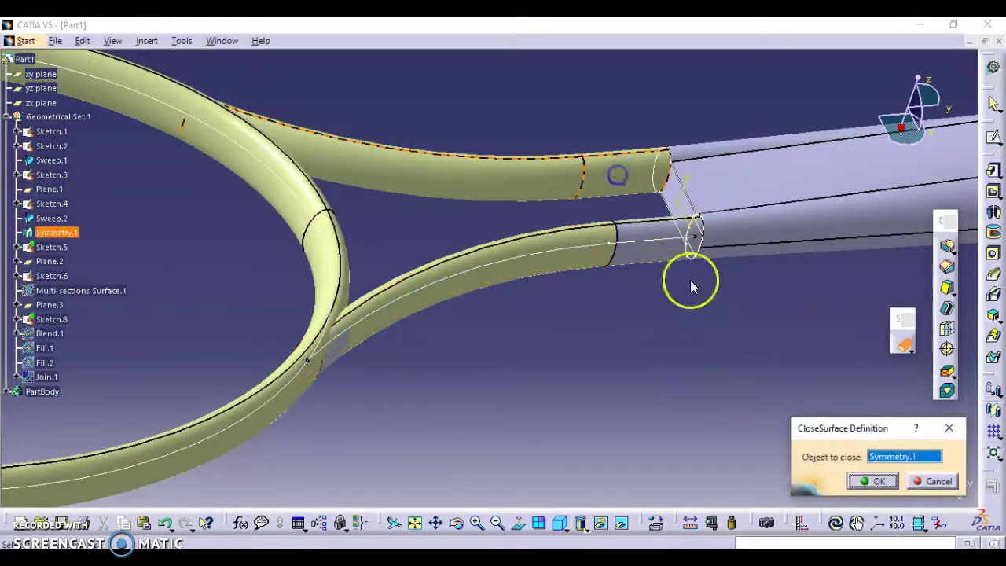
{"action": "left_click", "coordinate": [860, 482]}
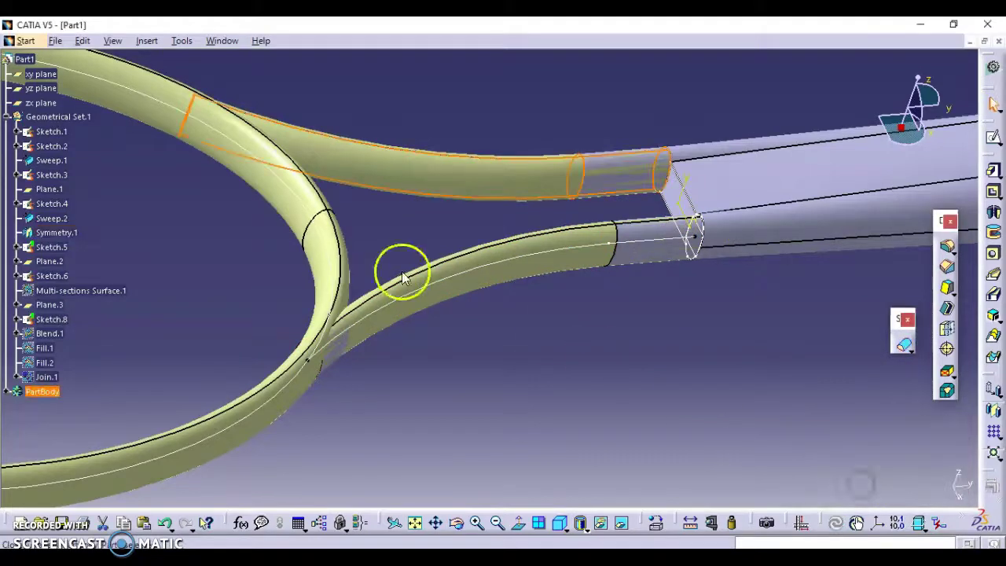
Convert the oval head frame surface Sweep.1 into a solid with Close Surface
{"action": "middle_click_drag", "start_coordinate": [359, 281], "coordinate": [334, 287]}
{"action": "middle_click_drag", "start_coordinate": [487, 309], "coordinate": [491, 282]}
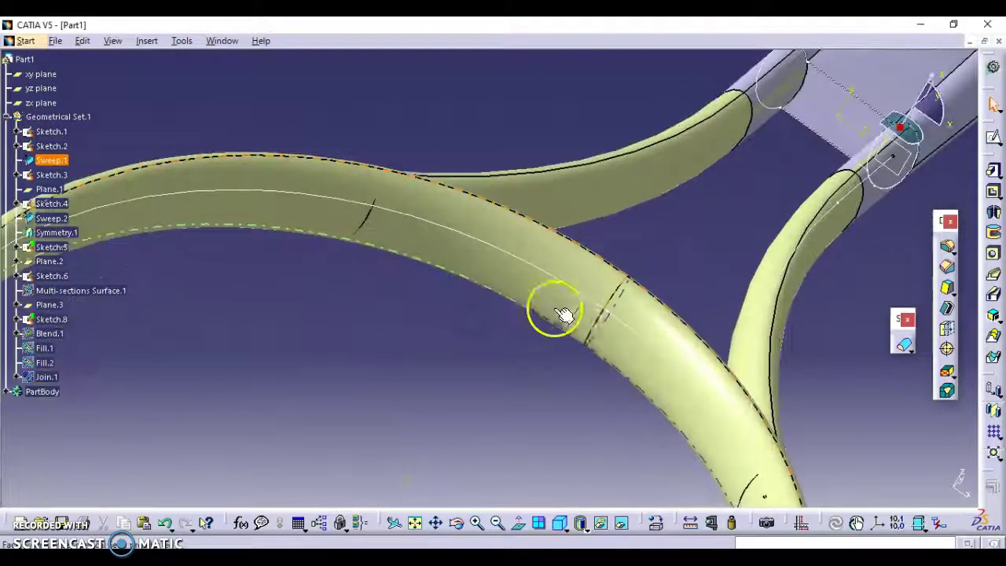
{"action": "left_click", "coordinate": [903, 345]}
{"action": "left_click", "coordinate": [763, 336]}
{"action": "left_click", "coordinate": [864, 479]}
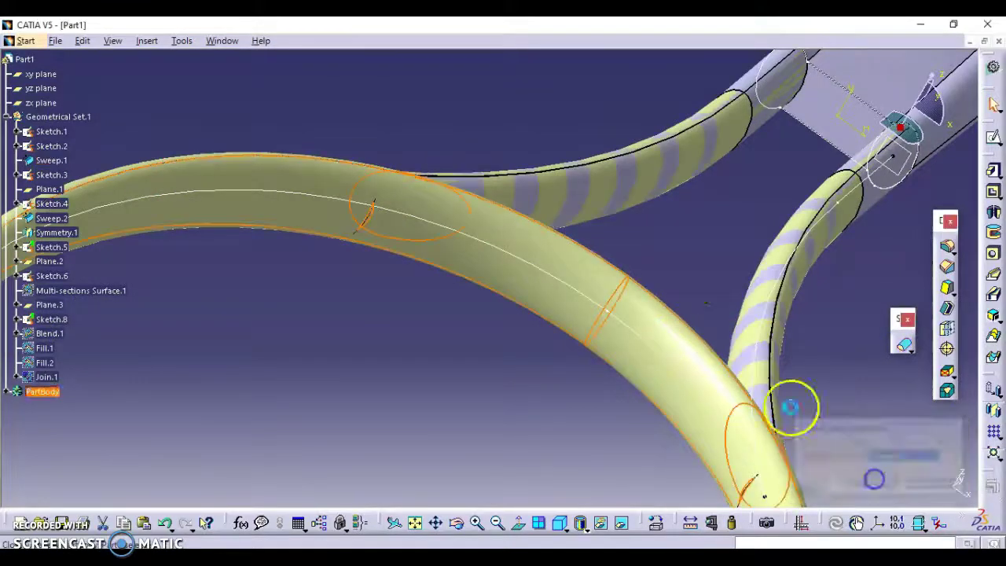
Hide Geometrical Set.1 so that only the solid racket body is displayed
{"action": "mouse_move", "coordinate": [671, 260]}
{"action": "middle_mouse_down", "text": "ctrl"}
{"action": "mouse_move", "coordinate": [669, 388]}
{"action": "mouse_move", "coordinate": [527, 354]}
{"action": "mouse_move", "coordinate": [345, 250]}
{"action": "mouse_move", "coordinate": [435, 338]}
{"action": "middle_mouse_up", "text": "ctrl"}
{"action": "left_click", "coordinate": [361, 255]}
{"action": "middle_click_drag", "start_coordinate": [322, 266], "coordinate": [275, 301]}
{"action": "right_click", "coordinate": [54, 118]}
{"action": "left_click", "coordinate": [98, 170]}
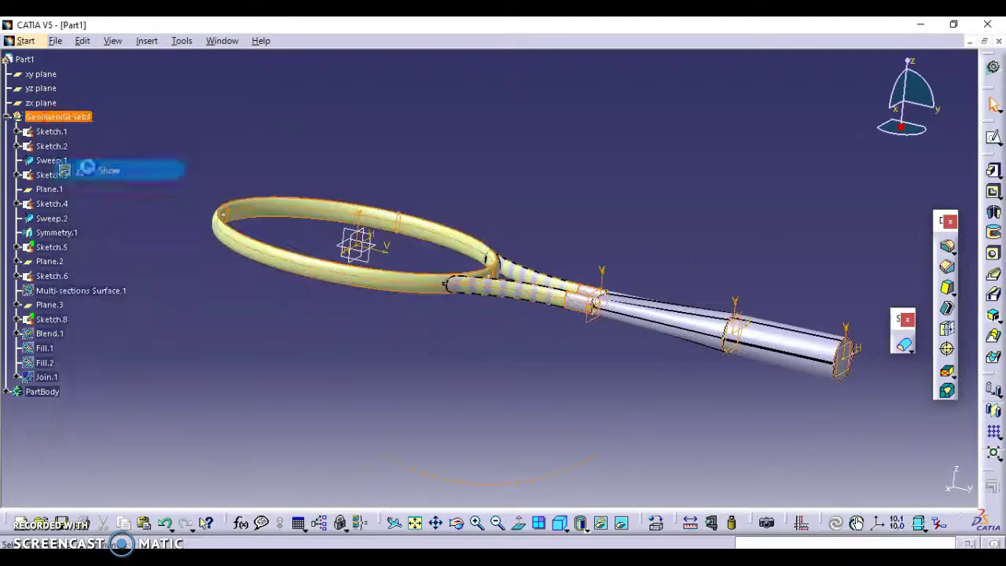
{"action": "middle_click_drag", "start_coordinate": [541, 208], "coordinate": [474, 400]}
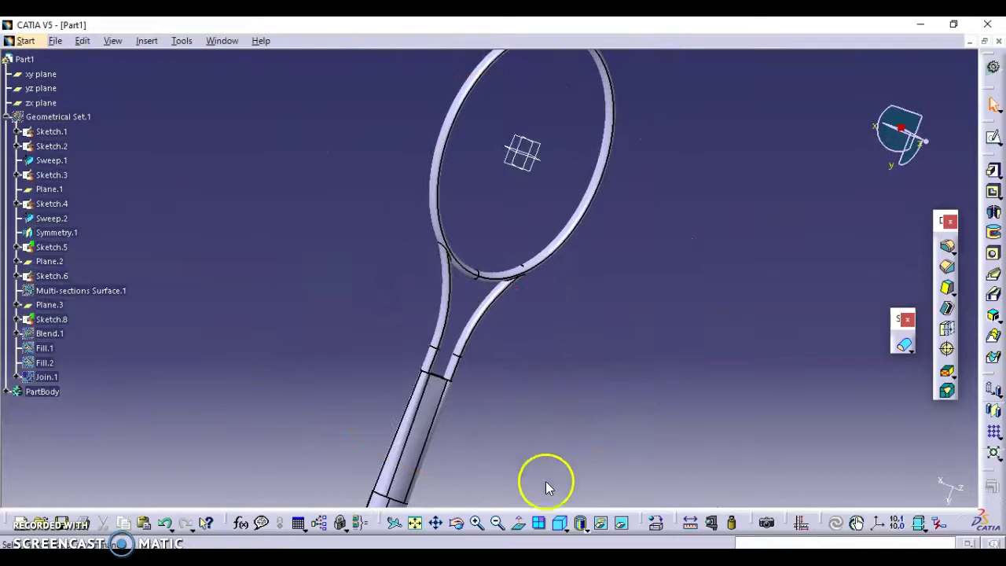
Apply the Plastic material from the default material catalog's Other category to Part1
{"action": "left_click", "coordinate": [560, 522]}
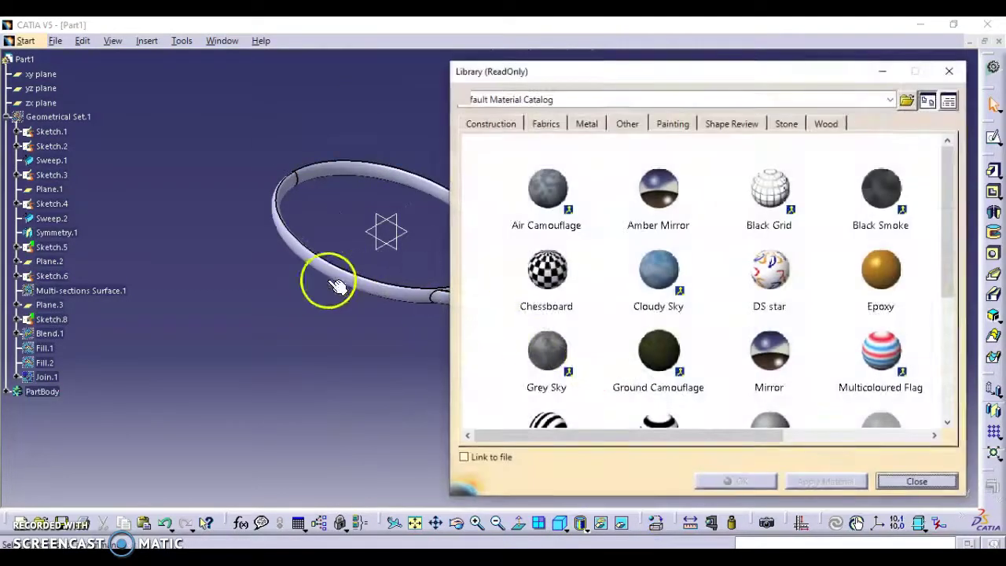
{"action": "left_click", "coordinate": [26, 61]}
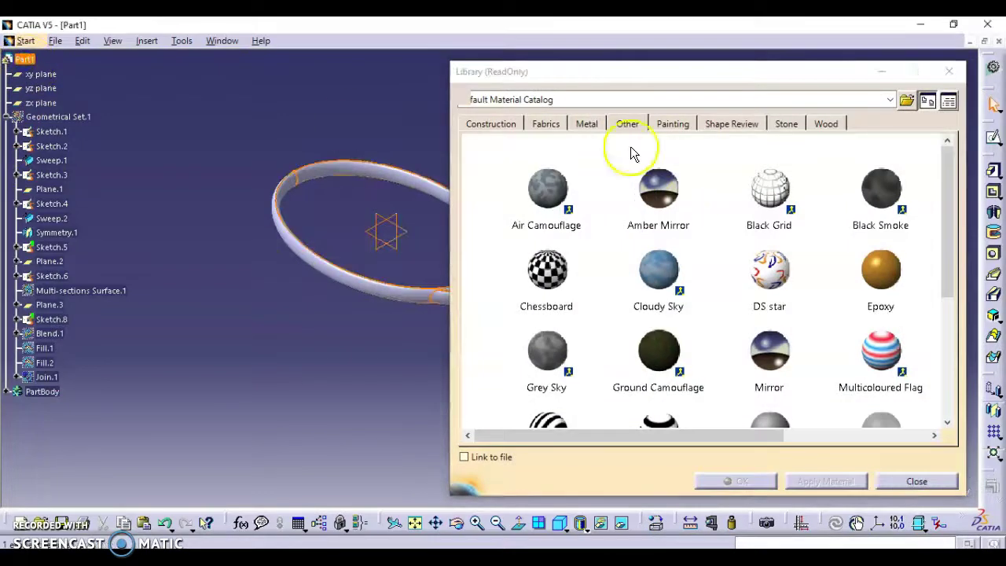
{"action": "left_click_drag", "start_coordinate": [943, 227], "coordinate": [943, 315]}
{"action": "left_click", "coordinate": [770, 244]}
{"action": "left_click", "coordinate": [824, 480]}
{"action": "left_click", "coordinate": [743, 481]}
{"action": "left_click", "coordinate": [628, 431]}
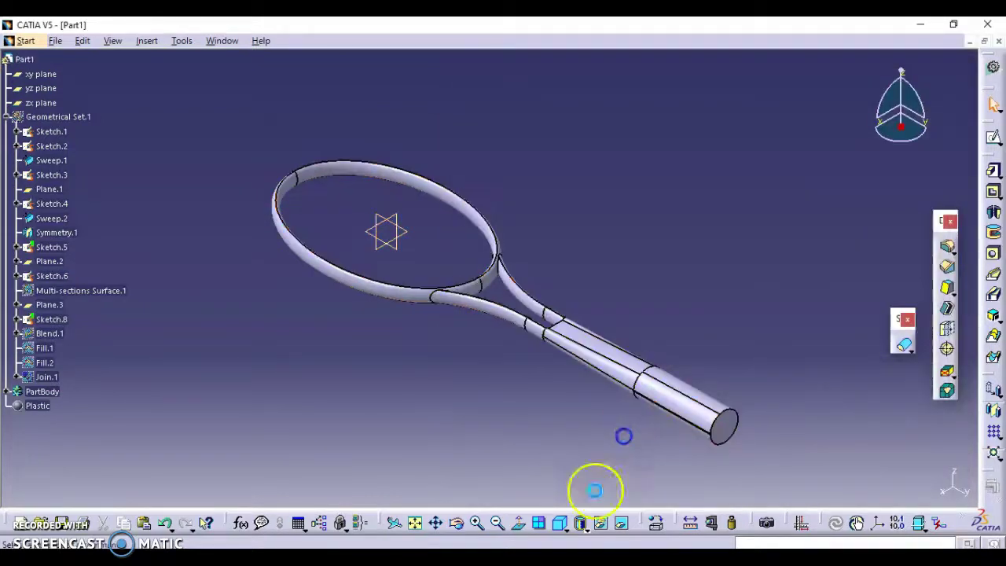
Change the render style to shading with material so the racket displays its plastic finish without edges
{"action": "left_click", "coordinate": [579, 521]}
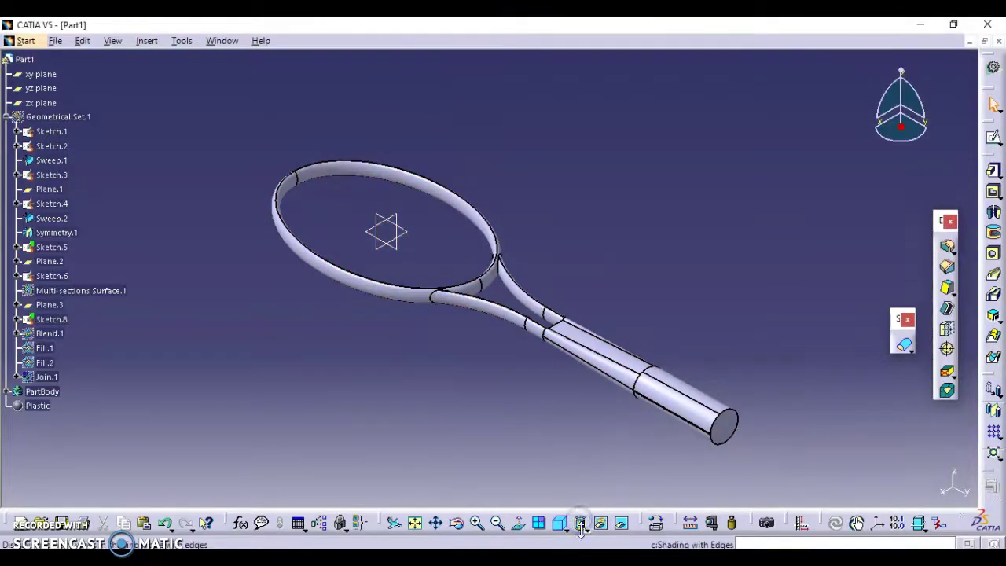
{"action": "left_click", "coordinate": [580, 524]}
{"action": "left_click", "coordinate": [599, 503]}
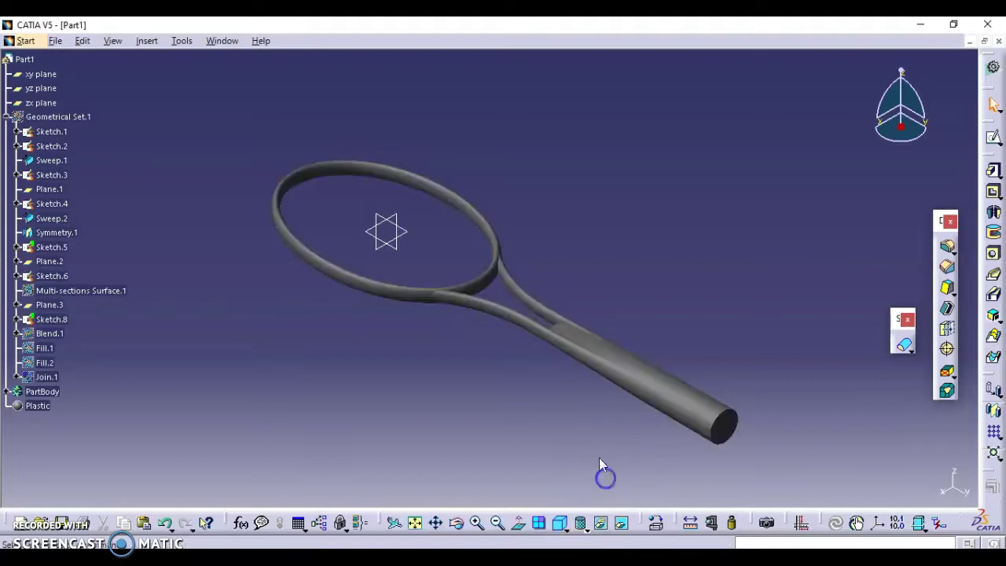
{"action": "middle_click_drag", "start_coordinate": [564, 393], "coordinate": [630, 369]}
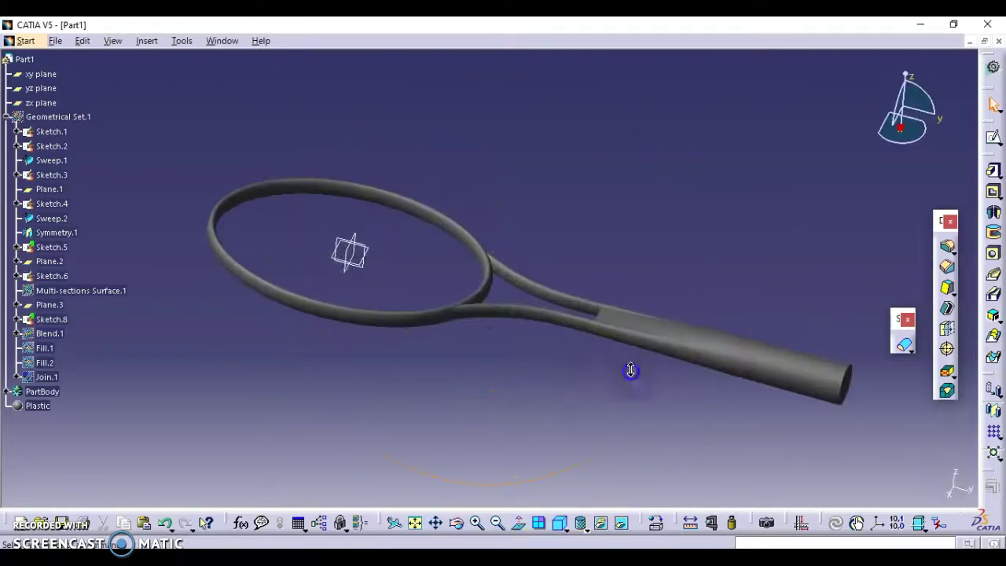
{"action": "mouse_move", "coordinate": [916, 149]}
{"action": "left_mouse_down"}
{"action": "mouse_move", "coordinate": [856, 152]}
{"action": "mouse_move", "coordinate": [776, 134]}
{"action": "mouse_move", "coordinate": [756, 105]}
{"action": "mouse_move", "coordinate": [863, 90]}
{"action": "mouse_move", "coordinate": [903, 110]}
{"action": "mouse_move", "coordinate": [891, 162]}
{"action": "mouse_move", "coordinate": [906, 157]}
{"action": "mouse_move", "coordinate": [909, 140]}
{"action": "left_mouse_up"}
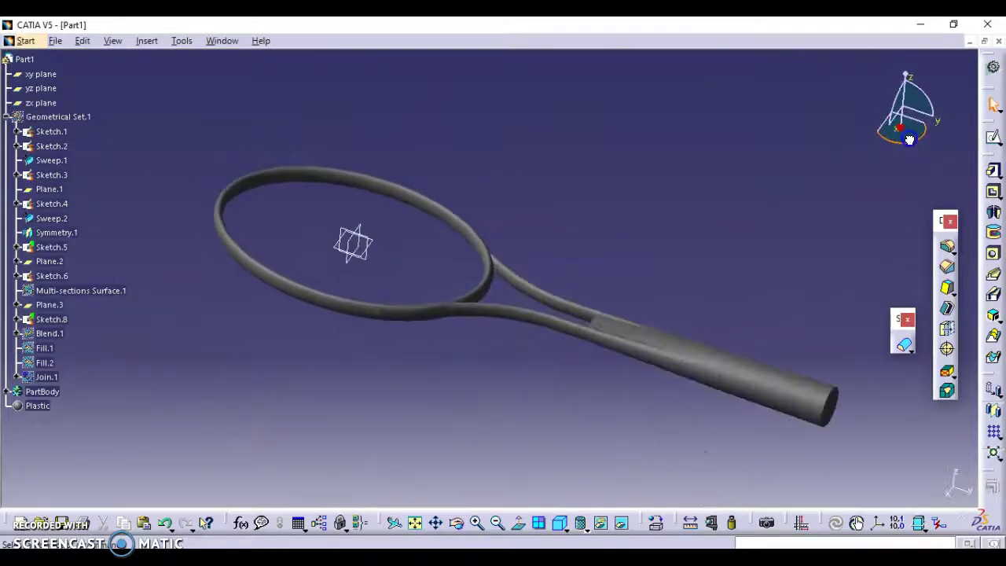
Measure the inertia of Part1 to read the racket's mass and center of gravity, keeping no measurement
{"action": "left_click", "coordinate": [732, 514]}
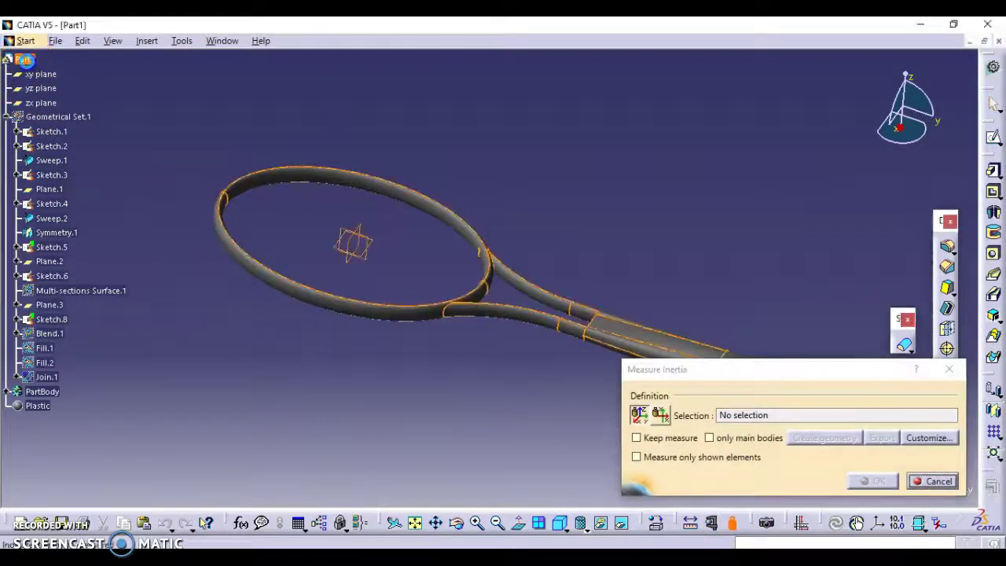
{"action": "left_click", "coordinate": [25, 59]}
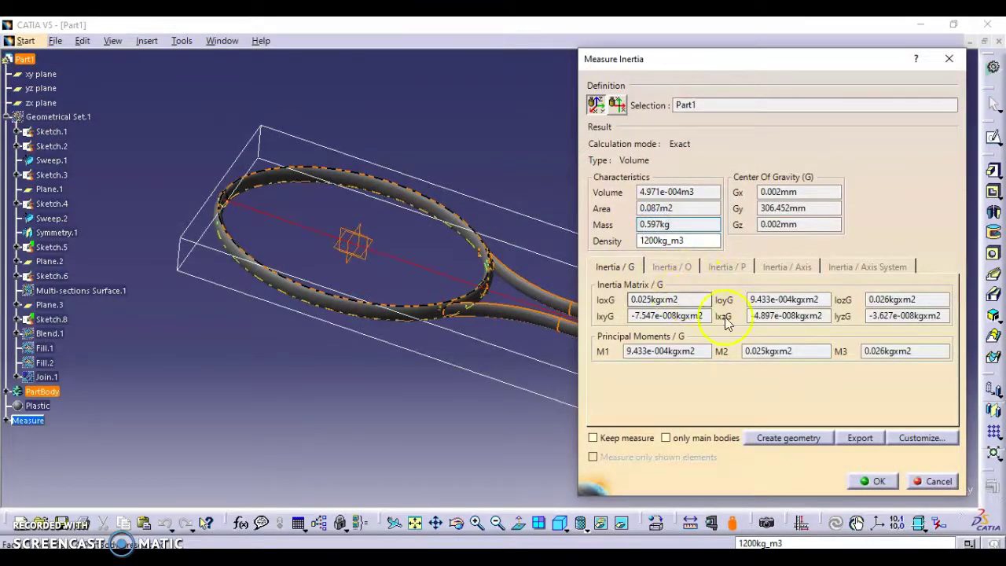
{"action": "left_click", "coordinate": [932, 481]}
Save the part to the Desktop as a CATPart file named Racquet
{"action": "middle_click_drag", "start_coordinate": [631, 248], "coordinate": [564, 224]}
{"action": "left_click", "coordinate": [55, 40]}
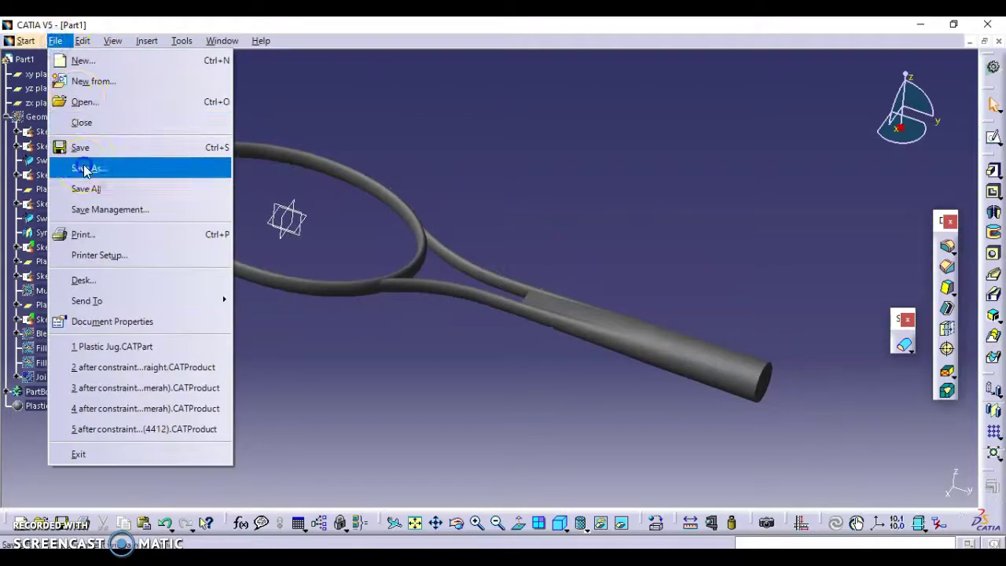
{"action": "left_click", "coordinate": [83, 166]}
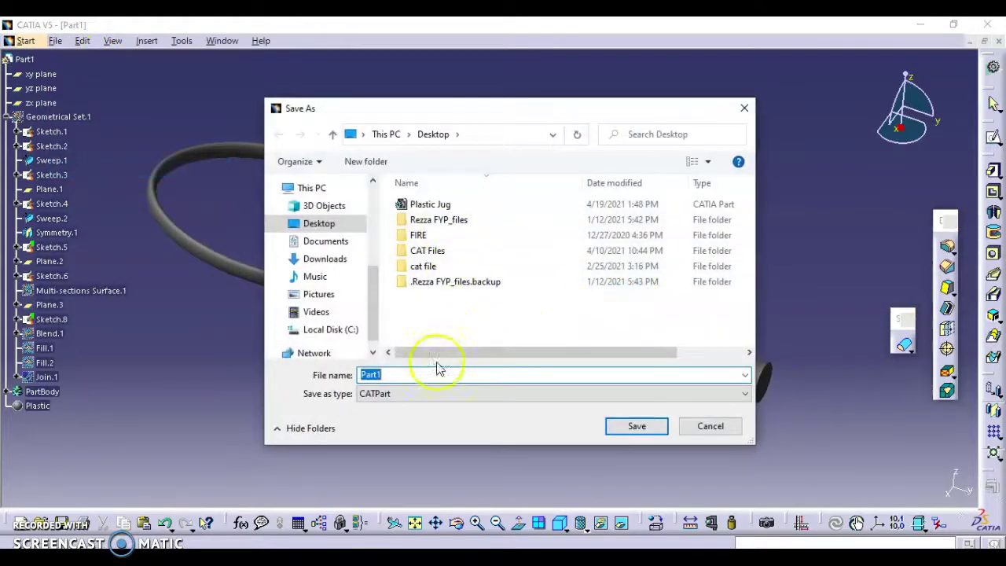
{"action": "type", "text": "Racquet"}
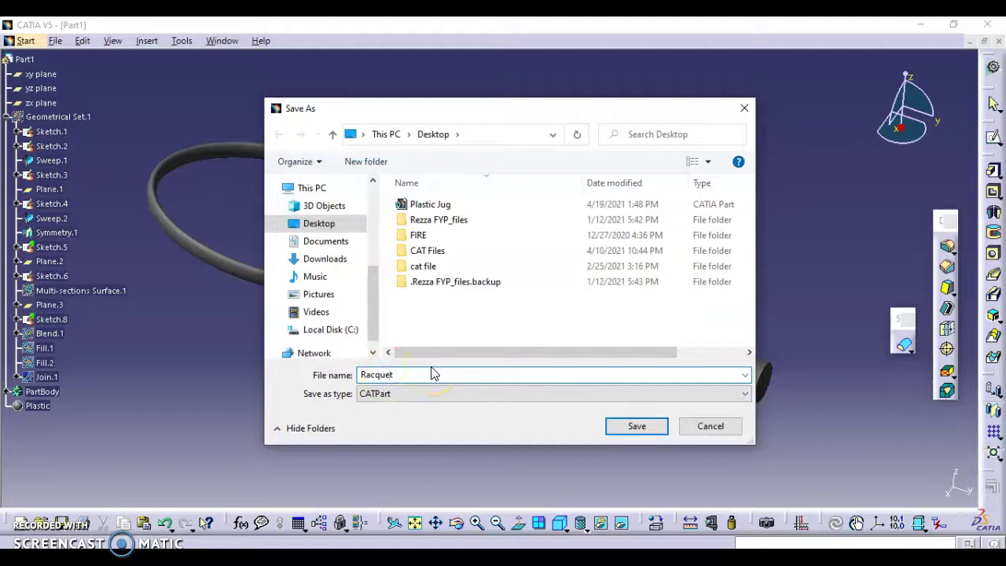
{"action": "left_click", "coordinate": [635, 425]}
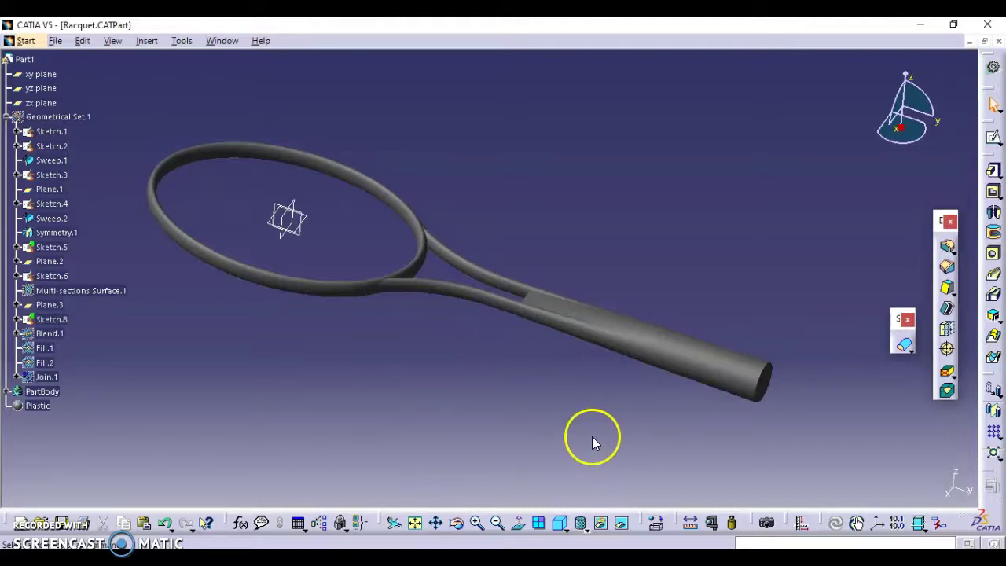
{"action": "left_click", "coordinate": [559, 522]}
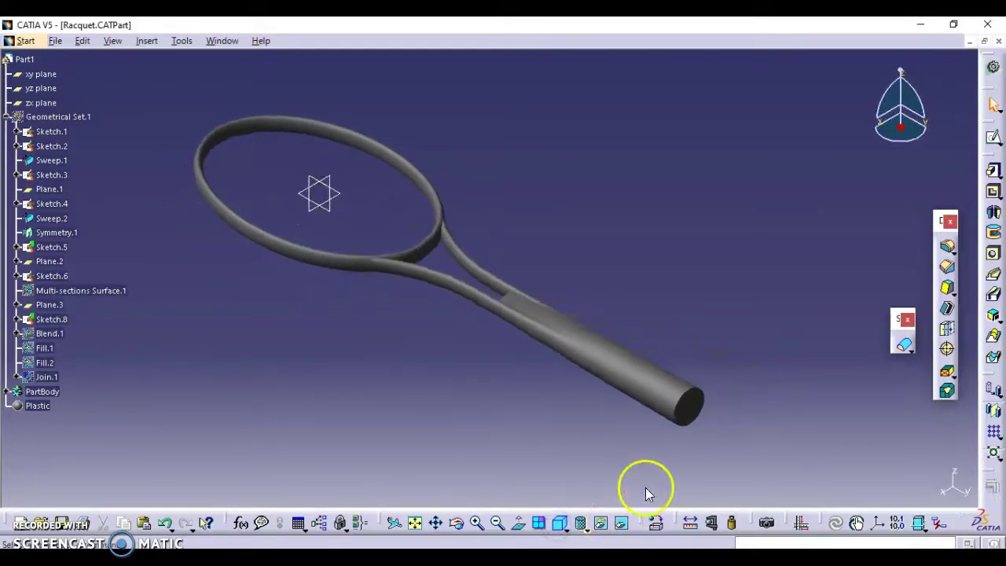